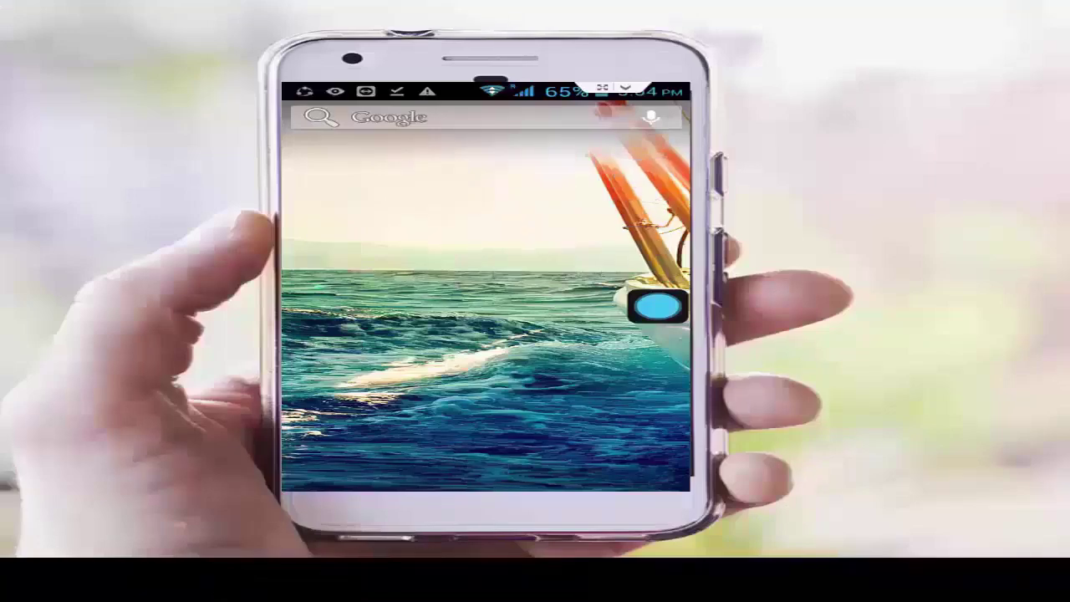
- In the phone's Date & time settings, set automatic date and time to use network-provided time
drag(585, 260, 326, 258)
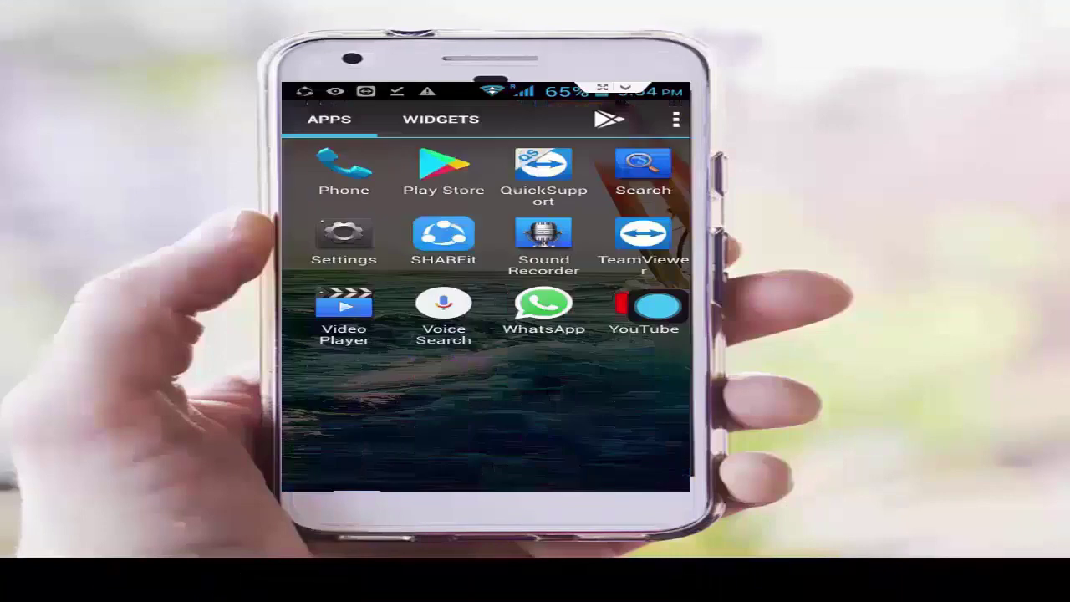
click(333, 253)
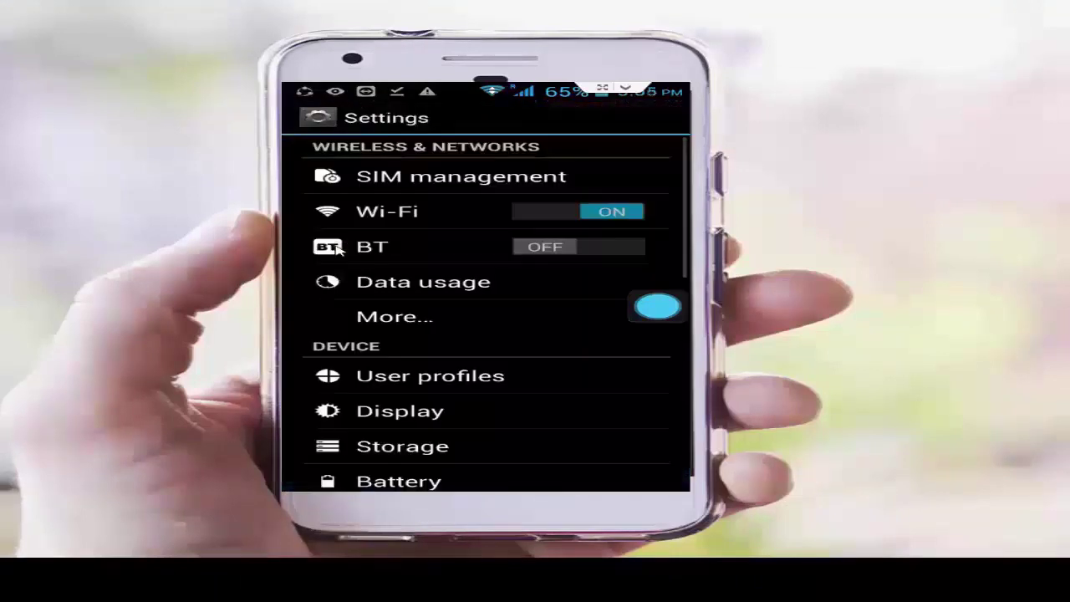
scroll(338, 251, down, 10)
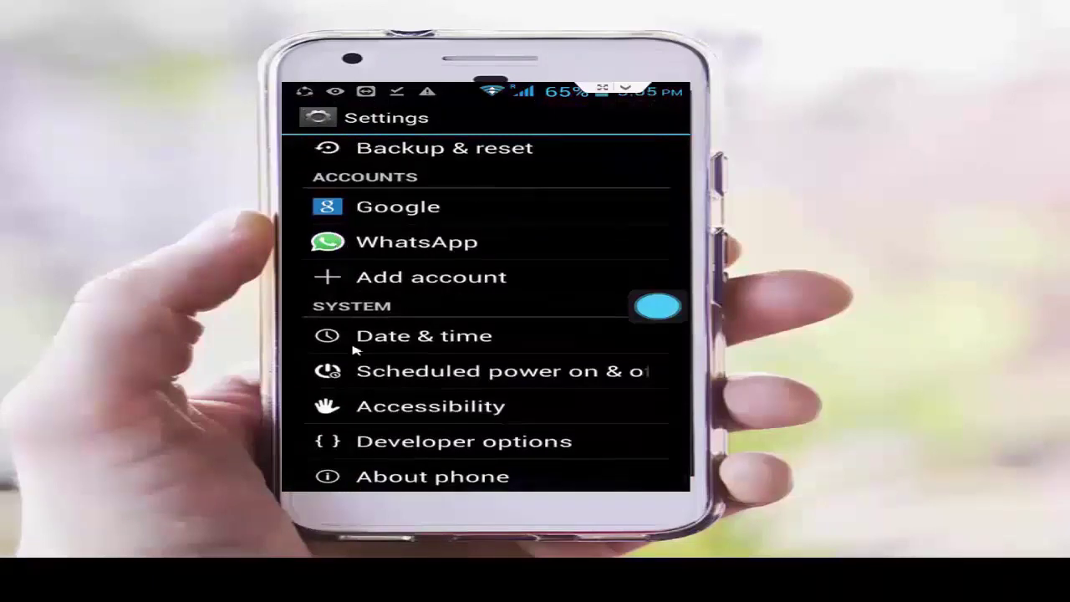
click(407, 341)
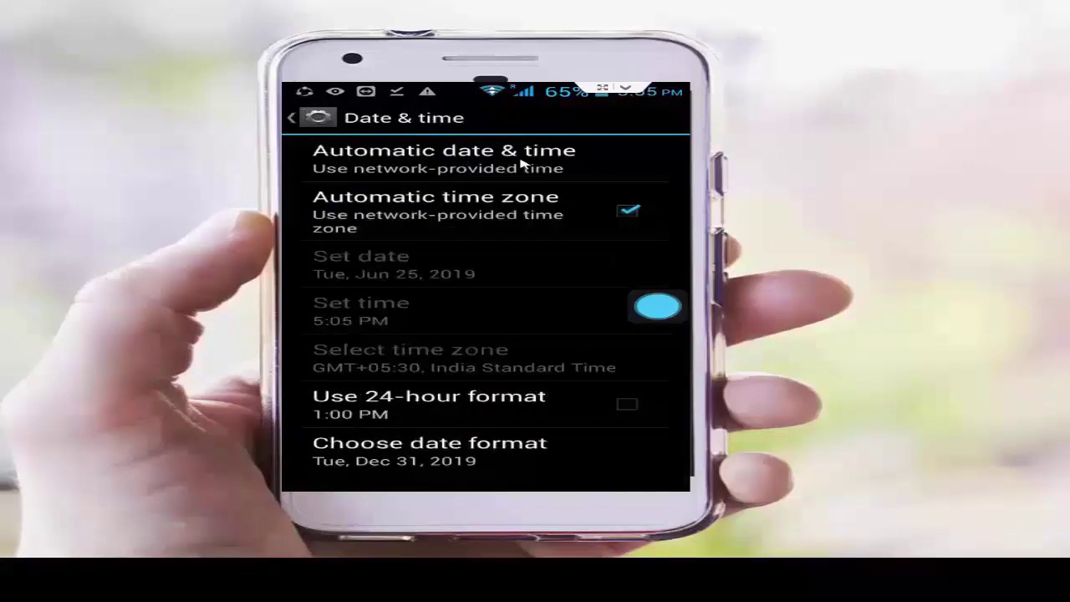
click(422, 165)
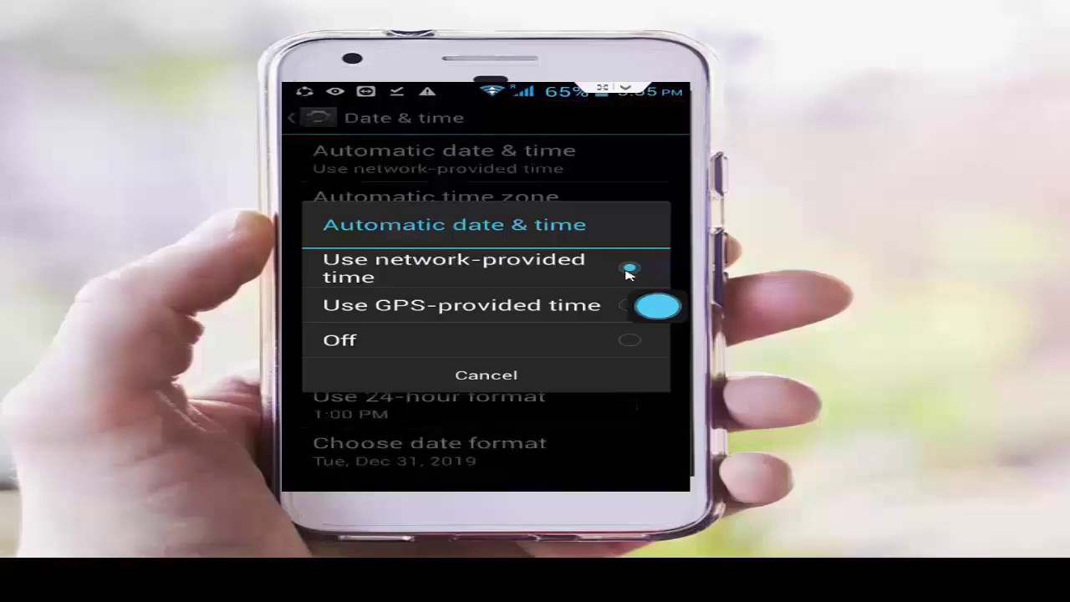
click(510, 275)
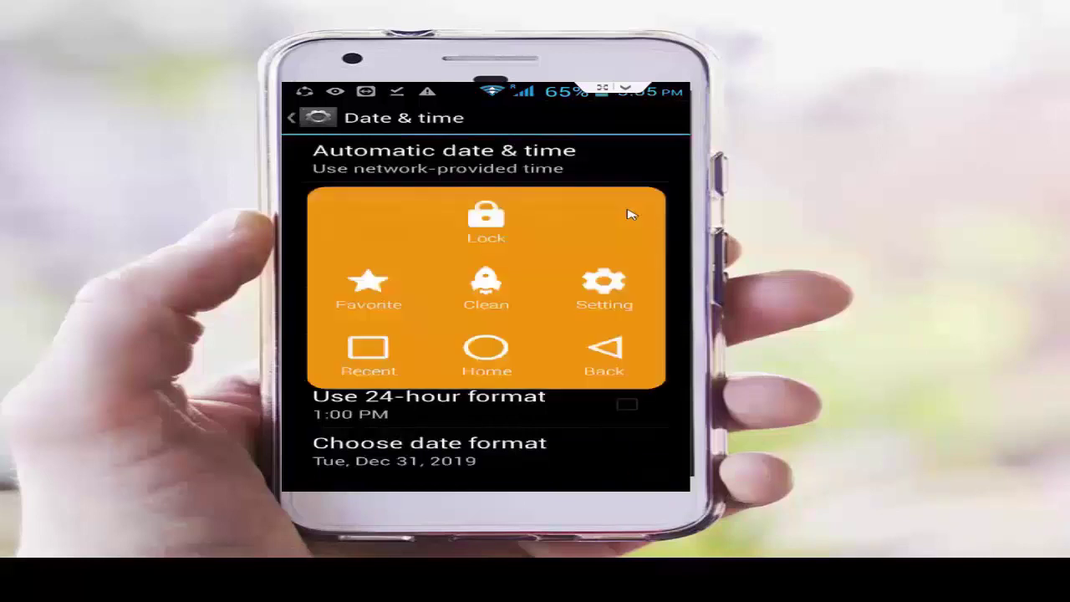
- Open the list of all apps in the phone's Apps settings
drag(631, 216, 491, 222)
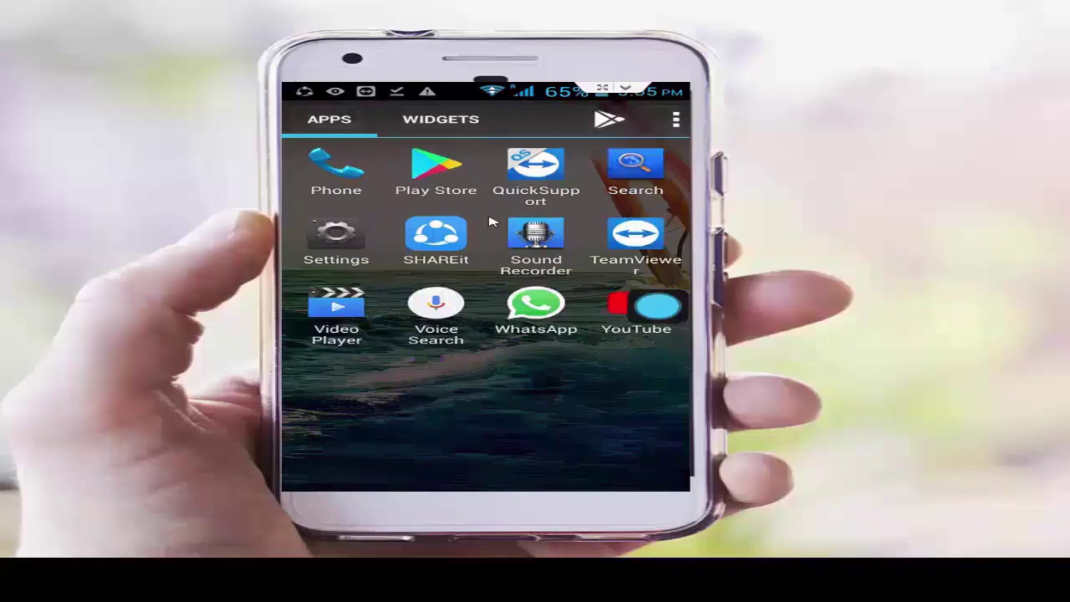
click(334, 238)
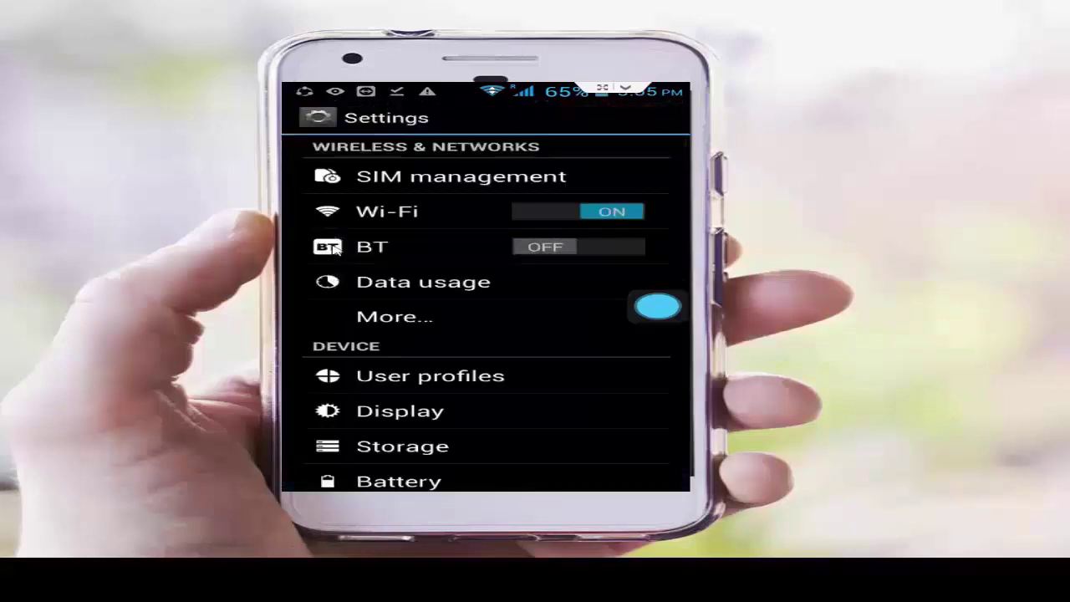
scroll(335, 248, down, 4)
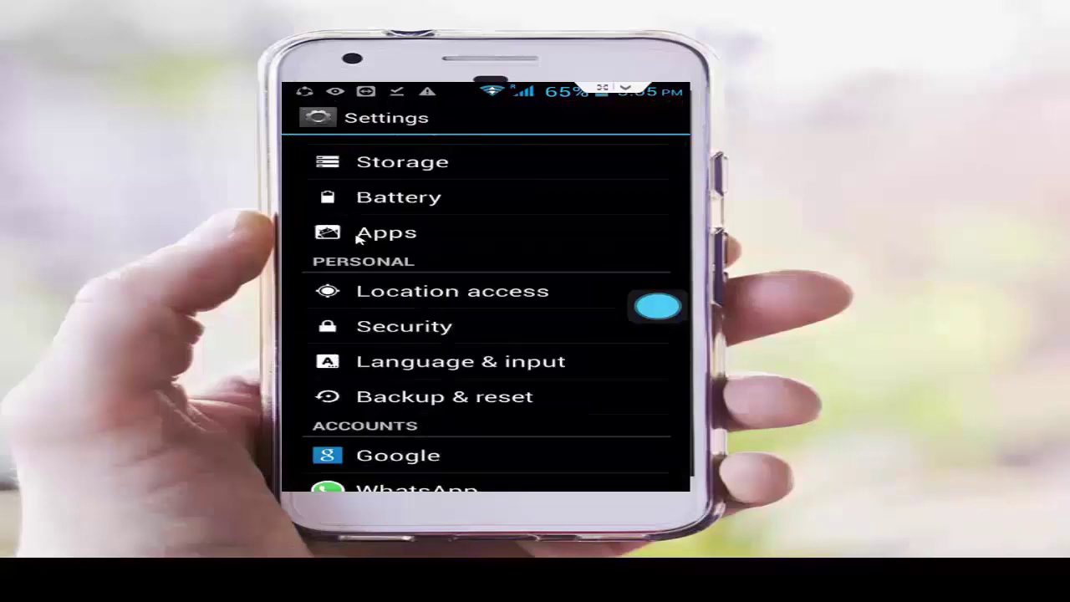
click(358, 239)
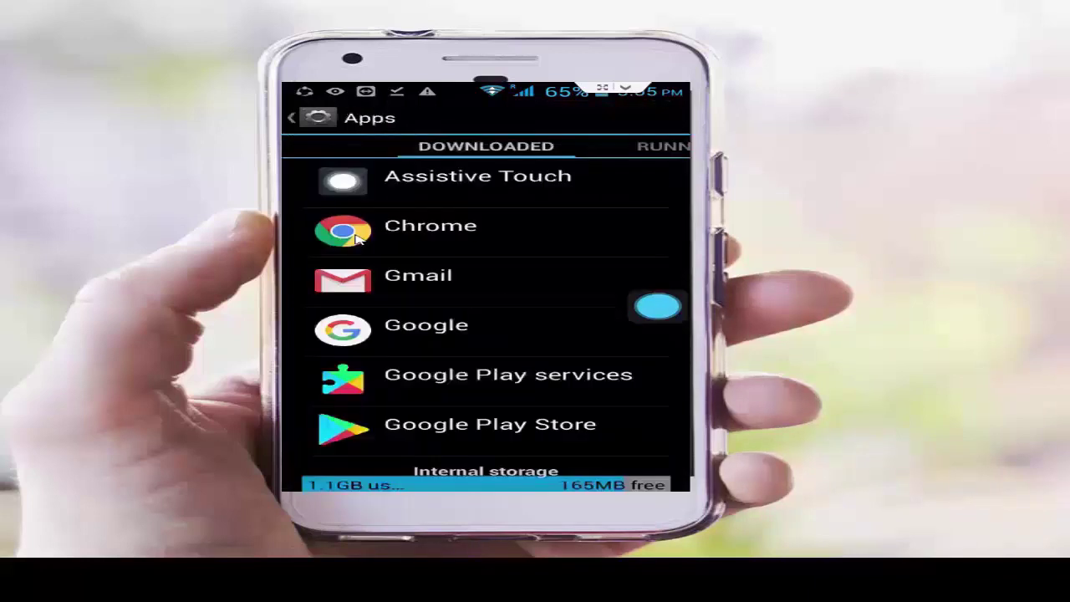
scroll(357, 239, right, 2)
- Clear the Download Manager's app data and force stop it, then return to the list of all apps
scroll(358, 239, down, 5)
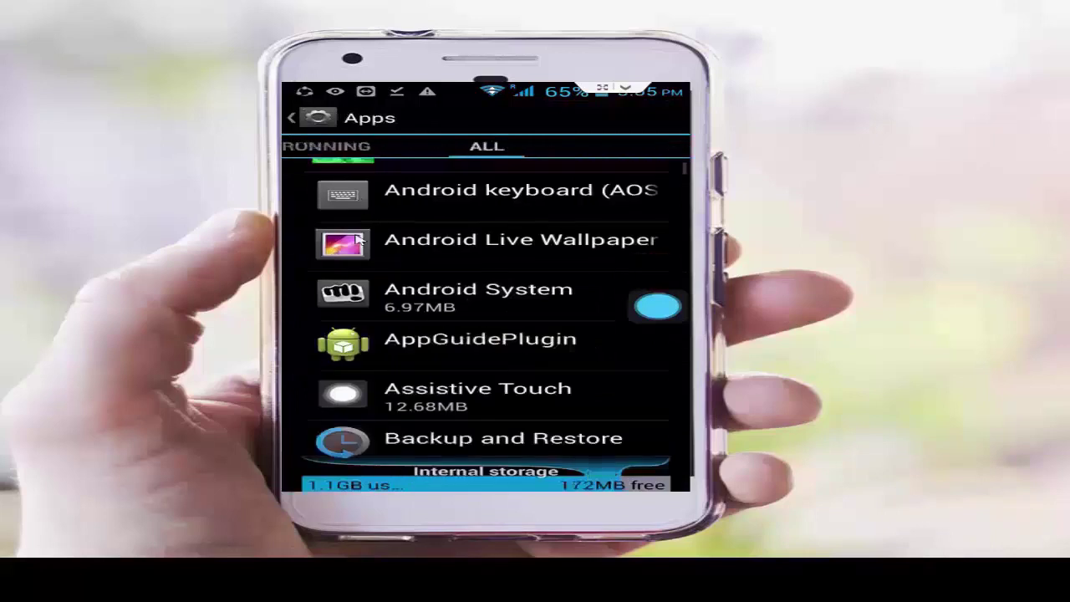
scroll(357, 239, down, 10)
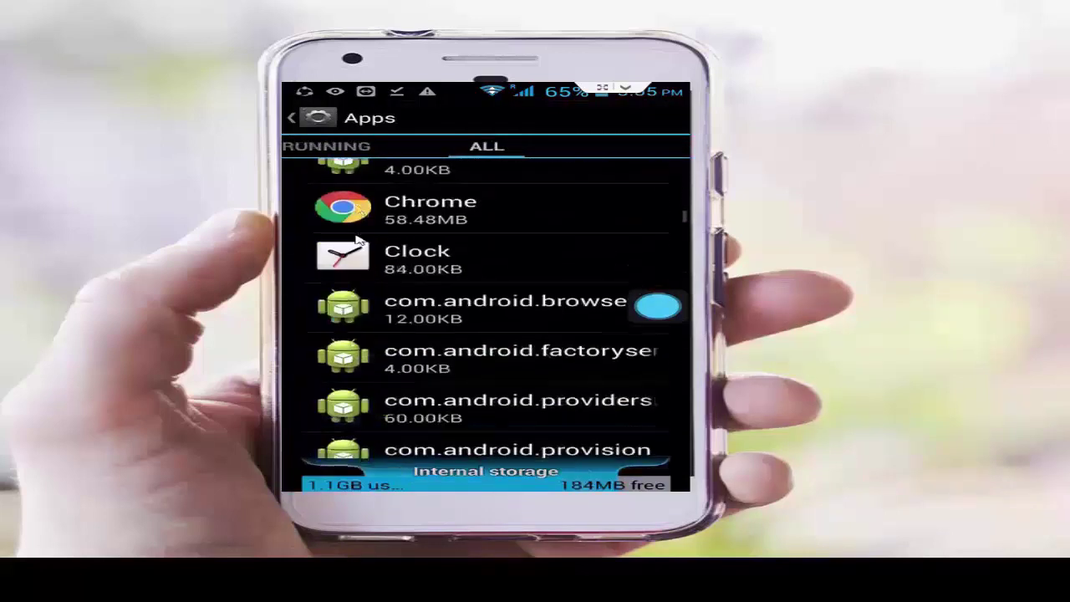
scroll(357, 240, down, 5)
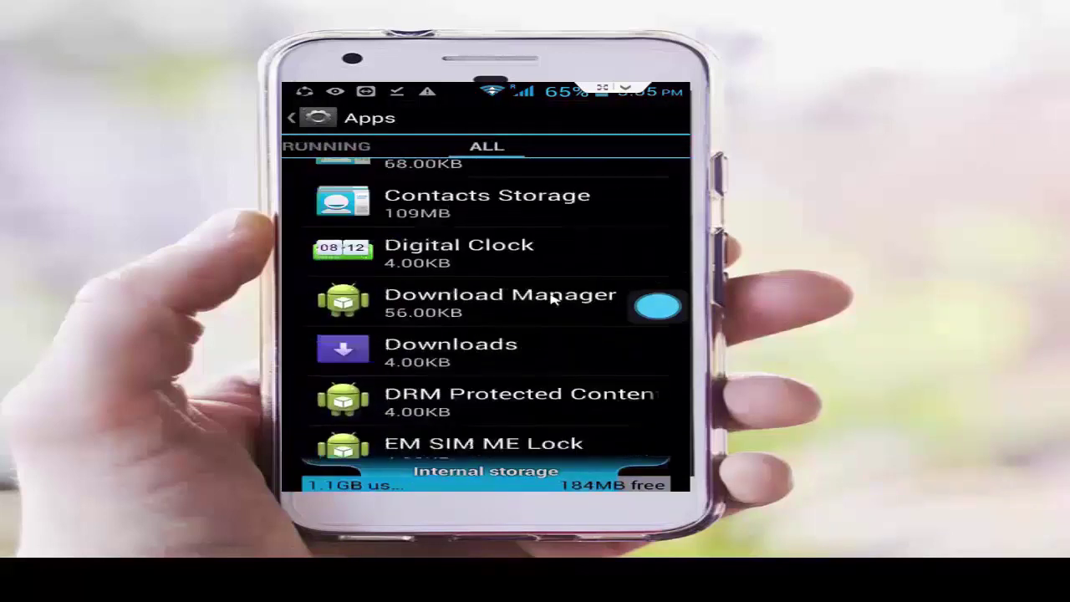
click(426, 309)
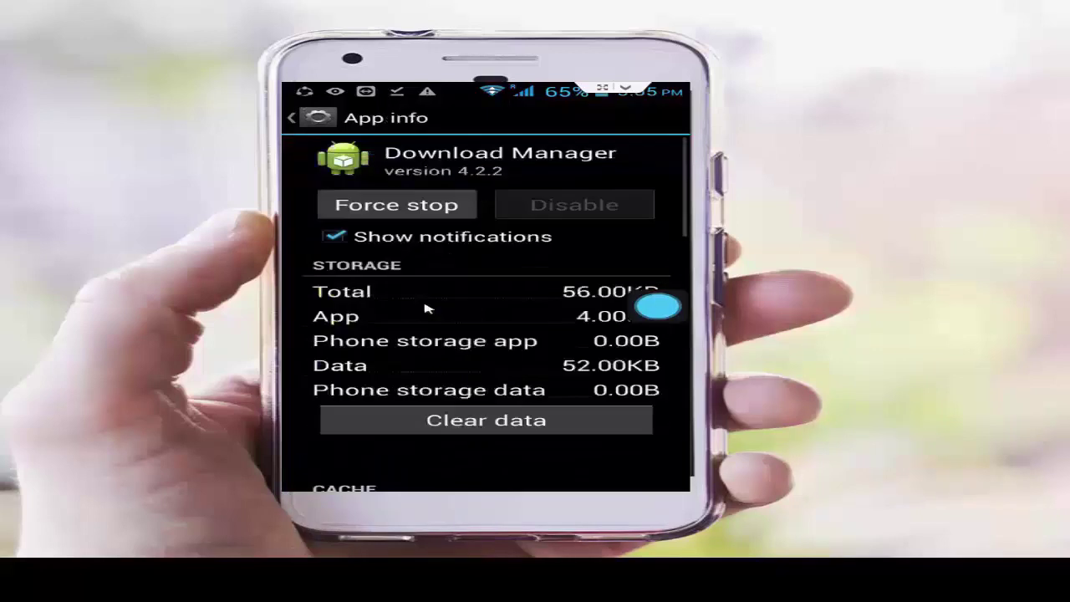
click(502, 423)
click(580, 362)
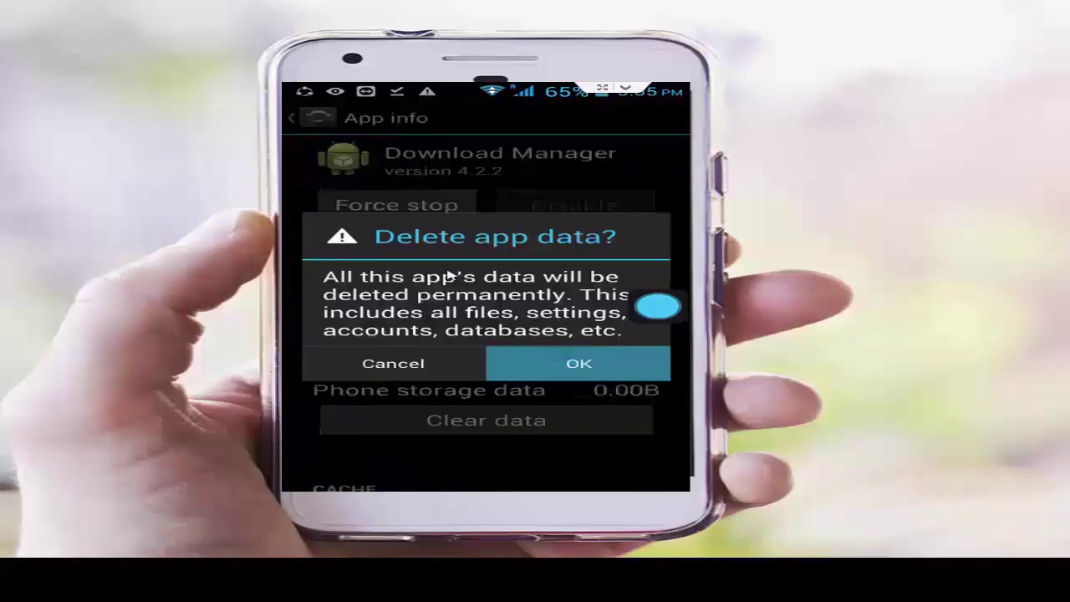
click(391, 207)
click(584, 344)
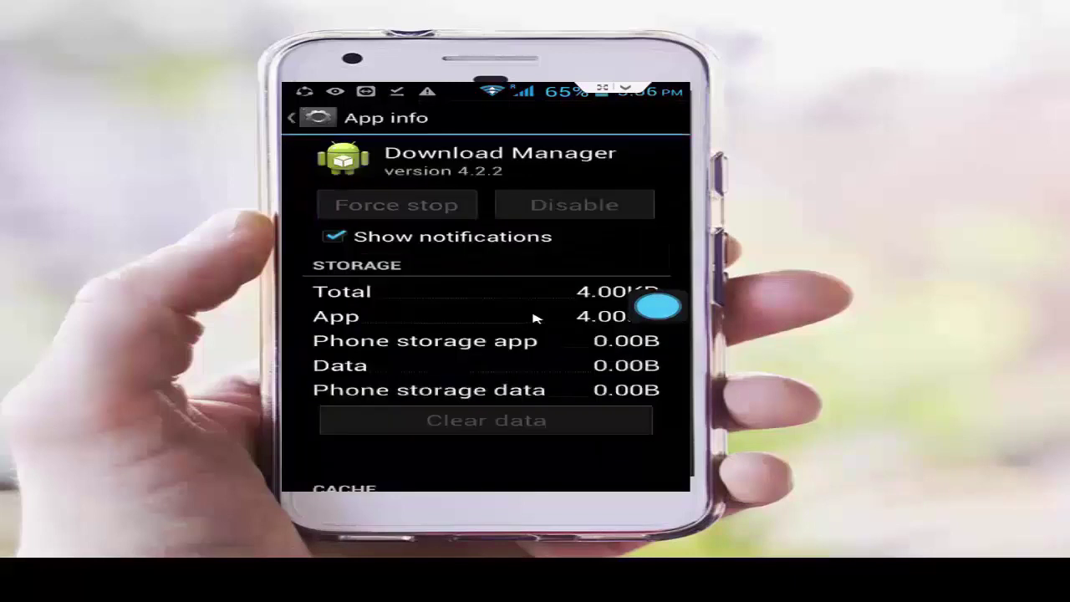
right_click(537, 317)
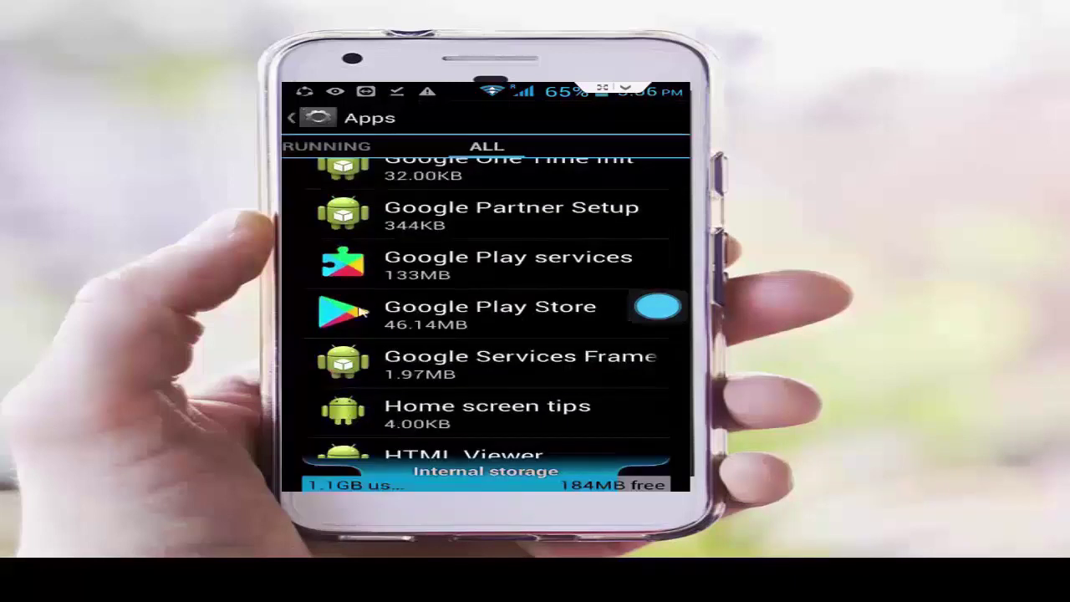
- Clear the app data of Google Play services and force stop the app
click(455, 266)
click(547, 469)
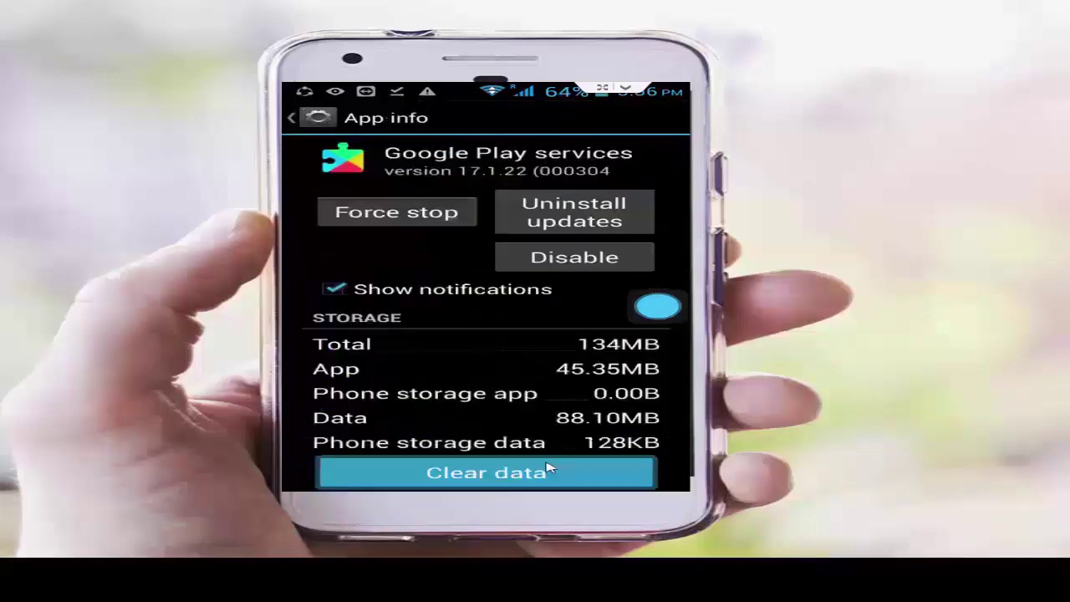
click(568, 371)
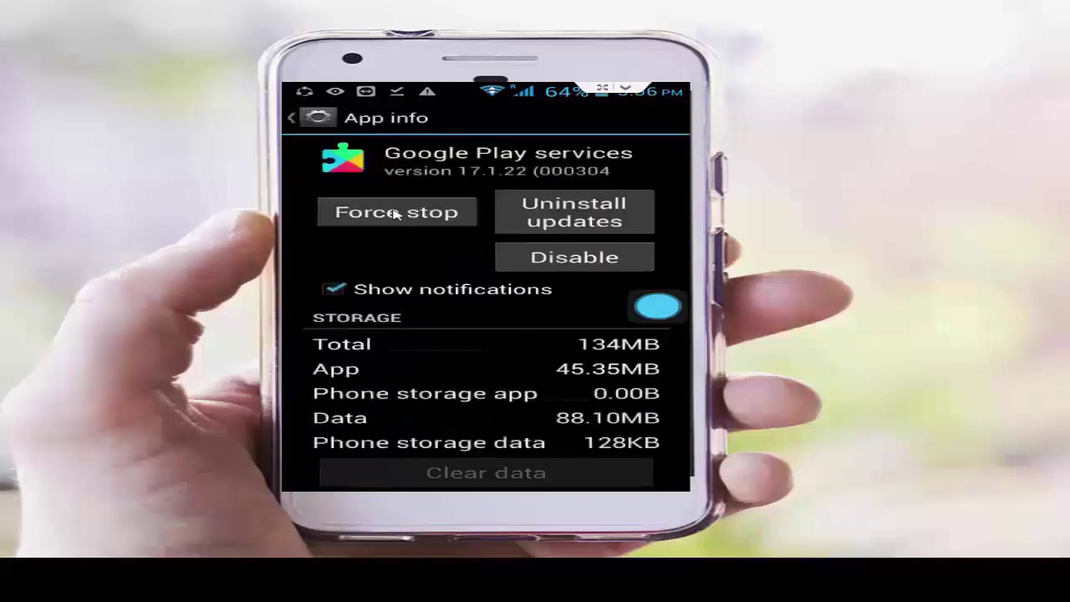
click(398, 214)
click(558, 351)
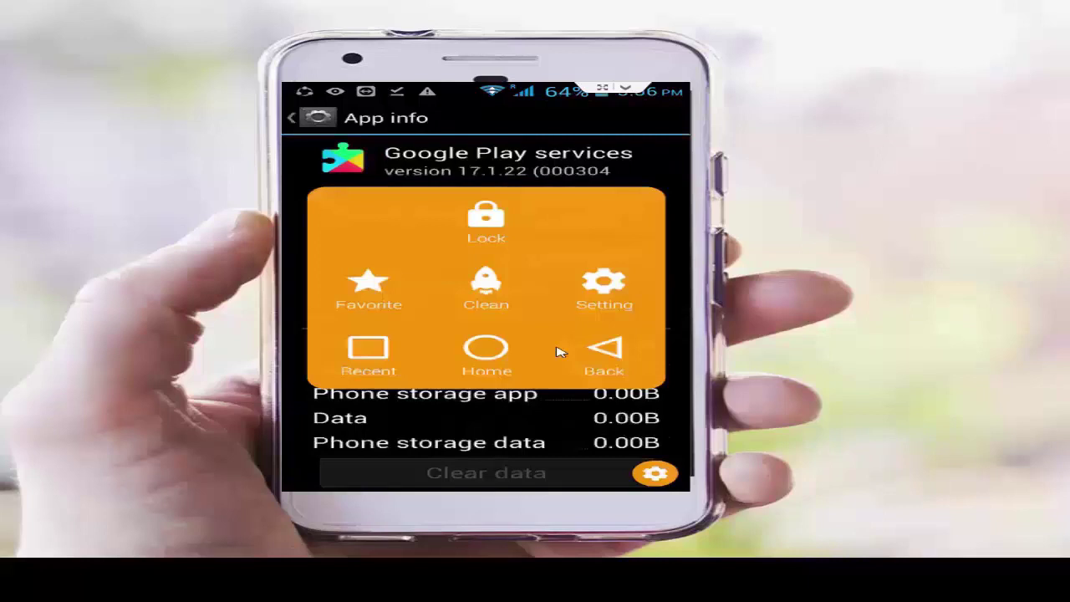
click(560, 352)
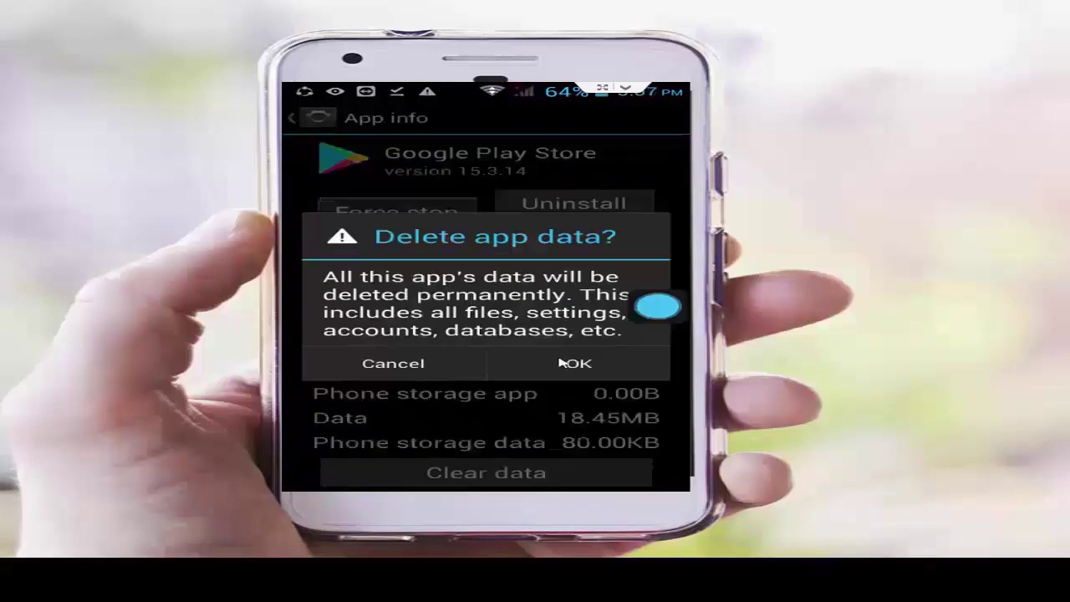
- Delete the Google Play Store's app data and force stop the app
click(588, 368)
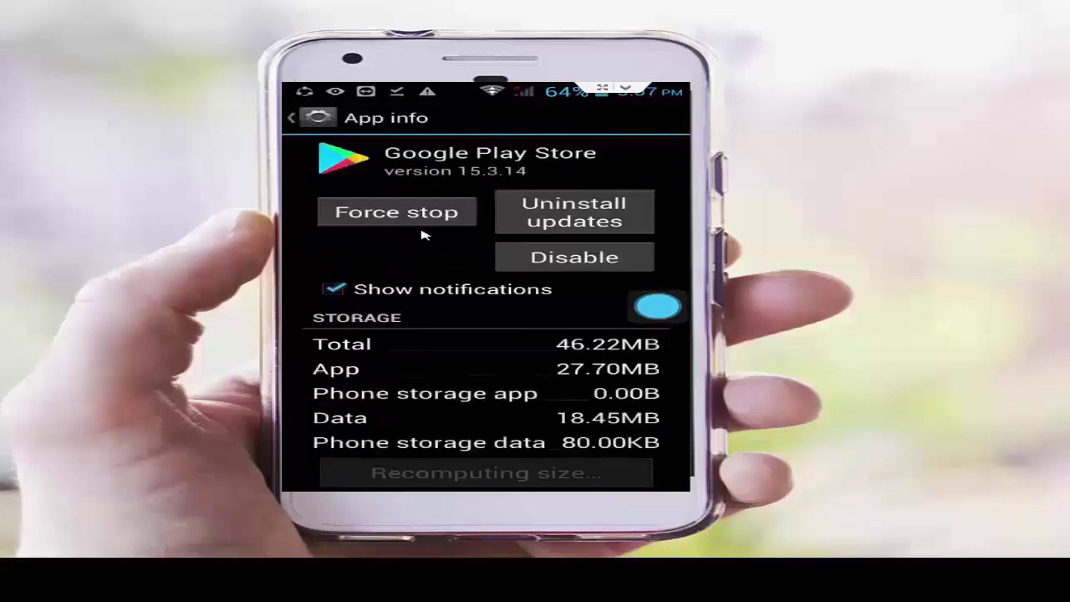
click(435, 219)
click(555, 358)
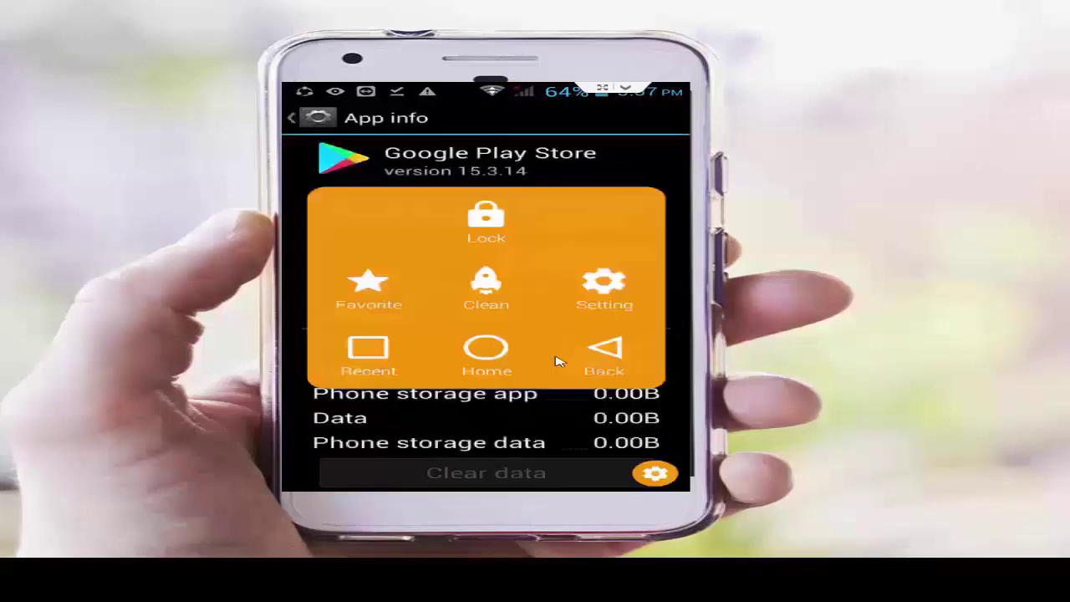
click(558, 361)
- Force stop Google Services Framework from its app info
scroll(422, 334, down, 2)
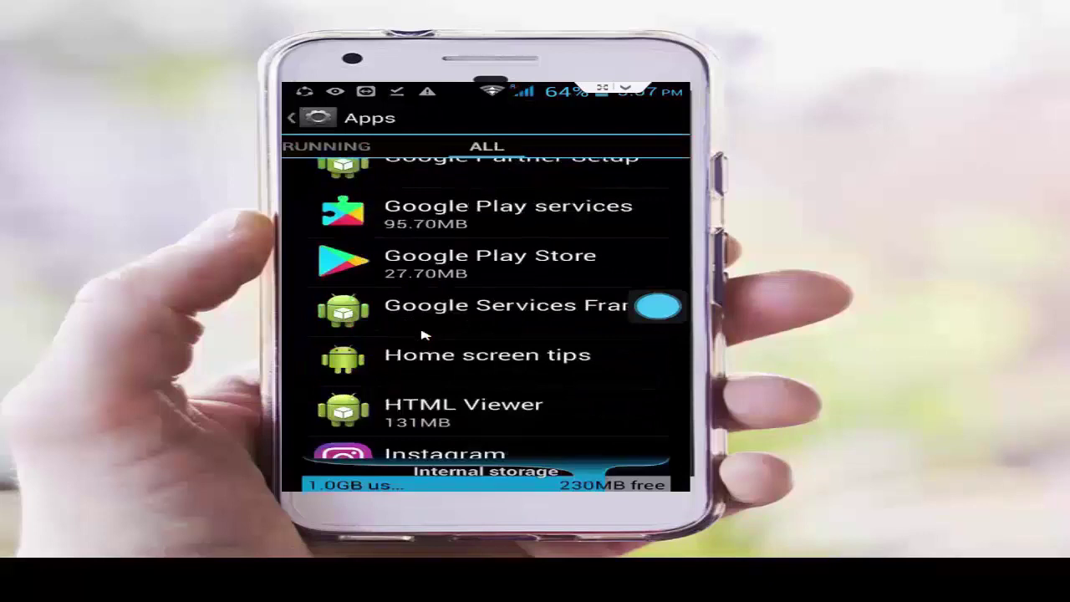
click(553, 310)
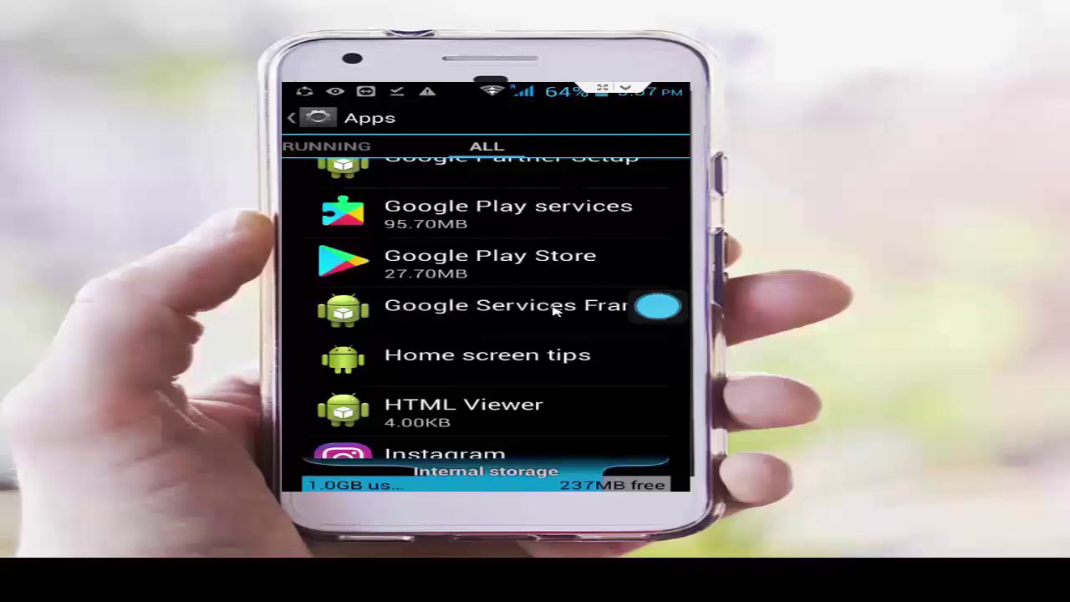
click(554, 310)
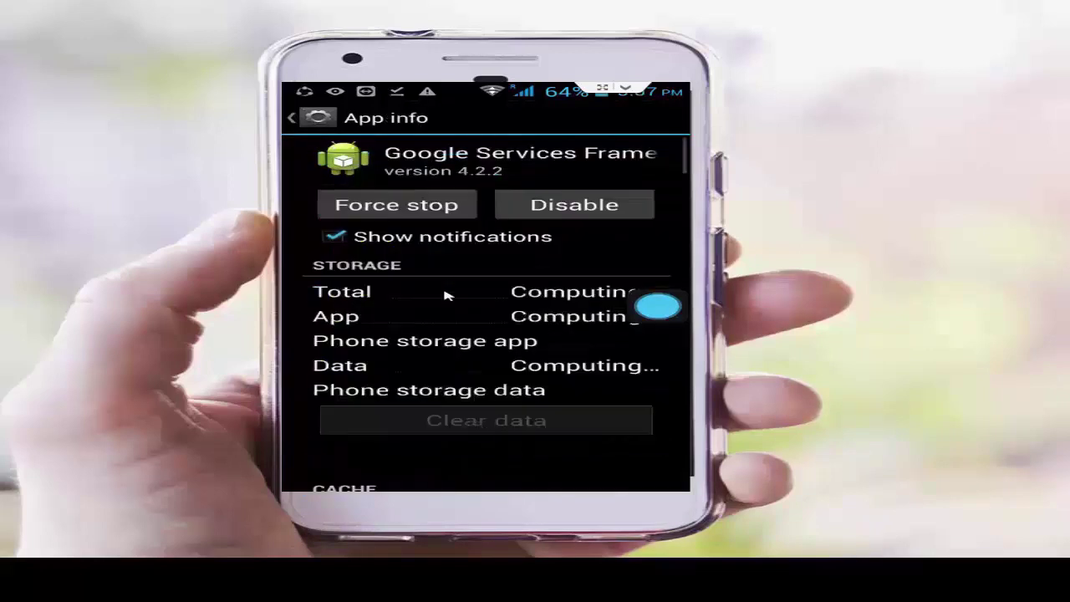
click(396, 209)
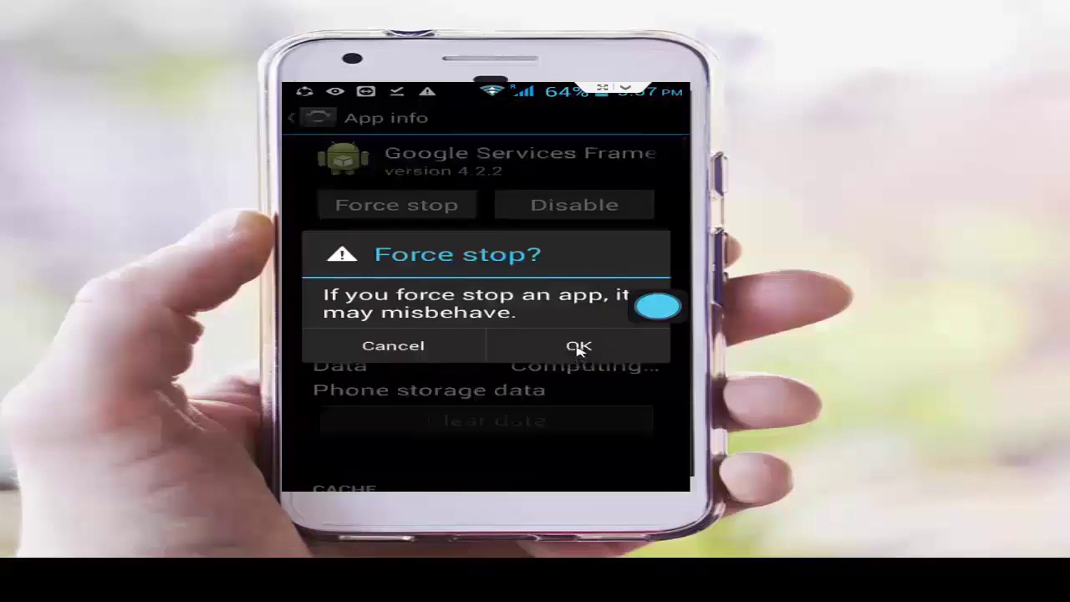
click(579, 347)
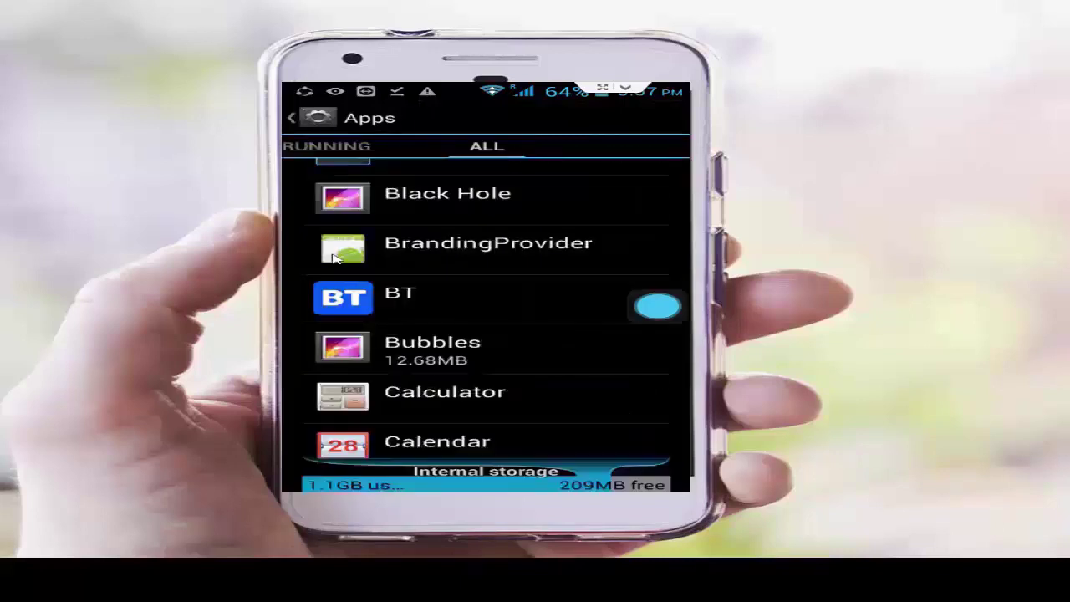
- Reset the app preferences for all apps
scroll(336, 259, up, 6)
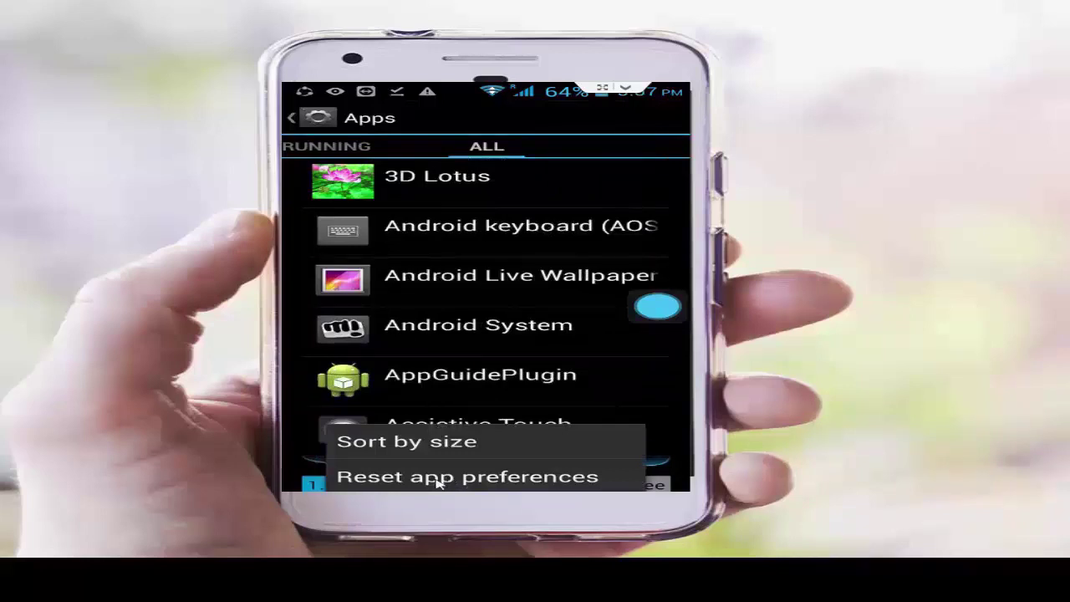
click(437, 478)
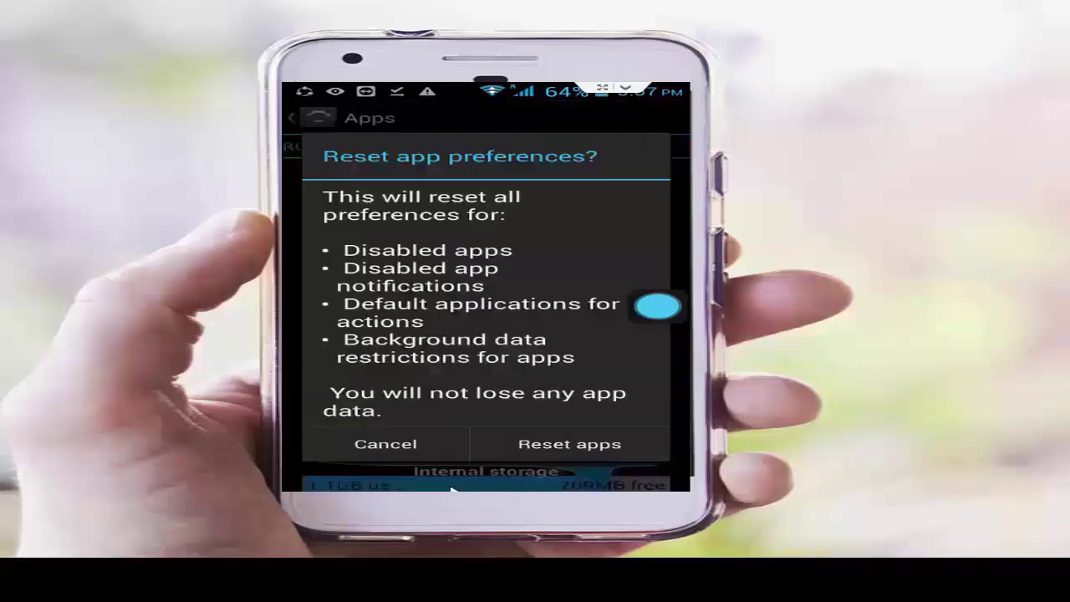
click(558, 444)
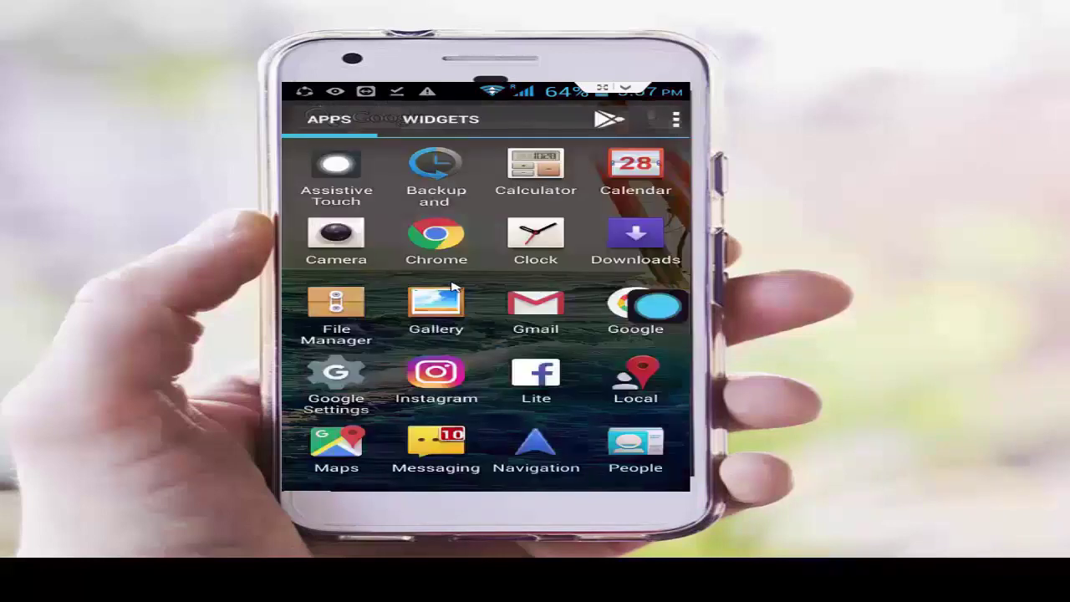
- Open the Access Point Names in the phone's mobile network settings
click(329, 248)
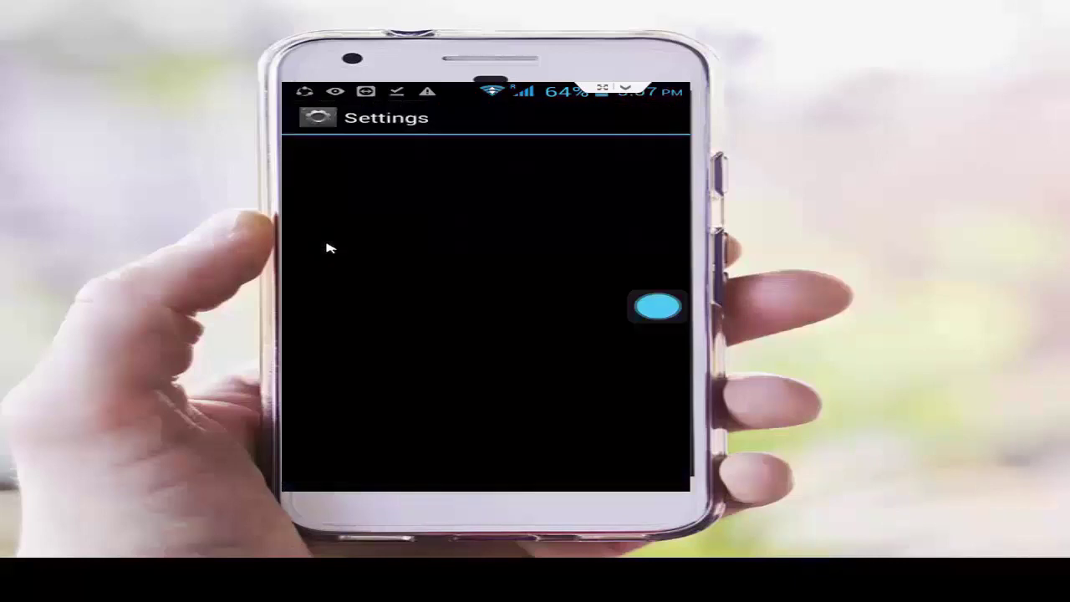
click(377, 319)
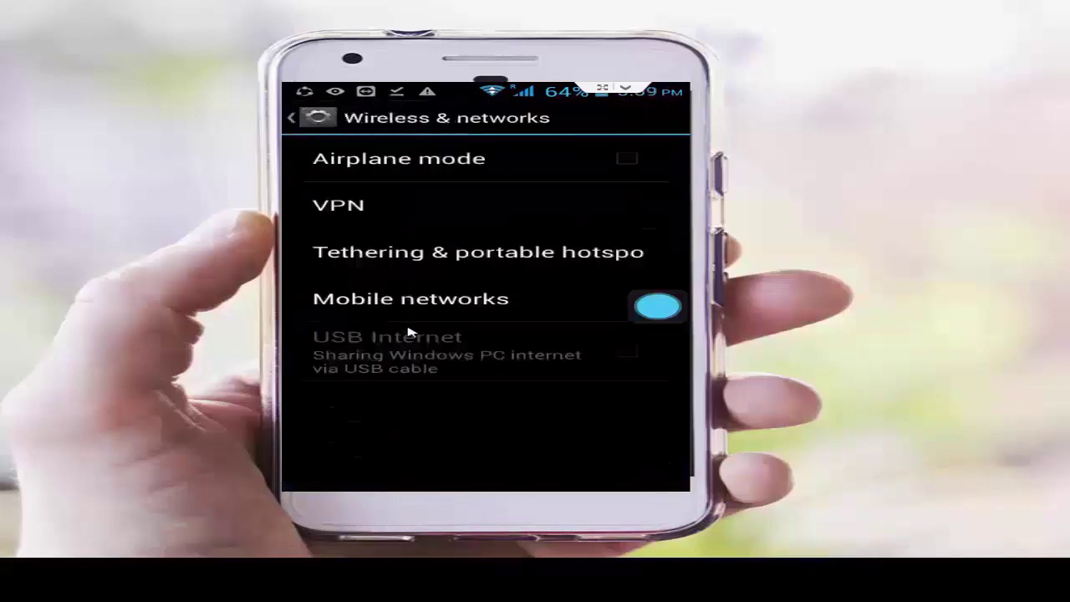
click(410, 306)
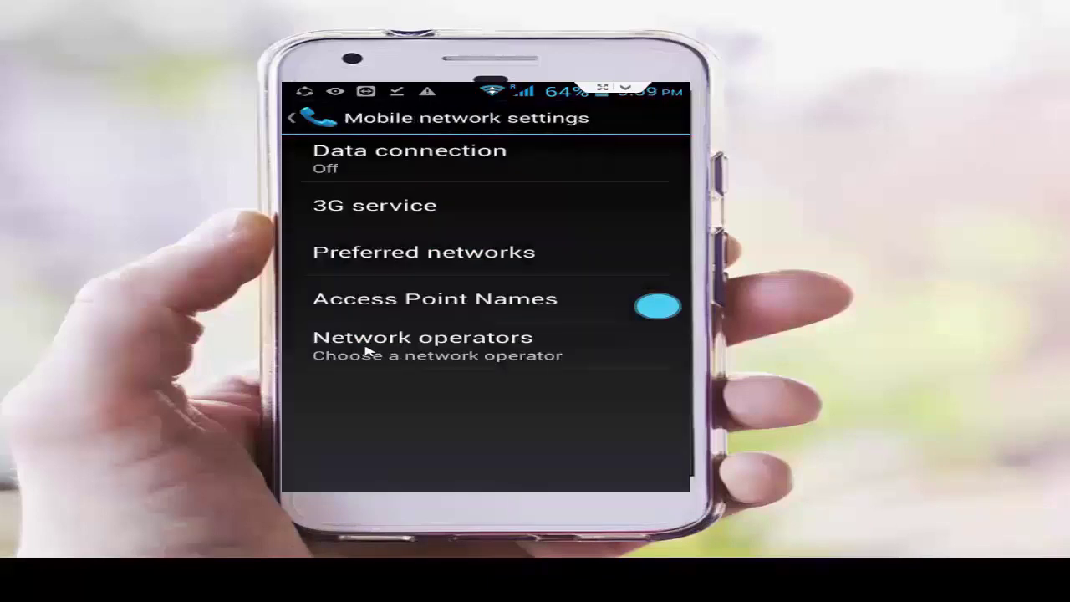
click(480, 305)
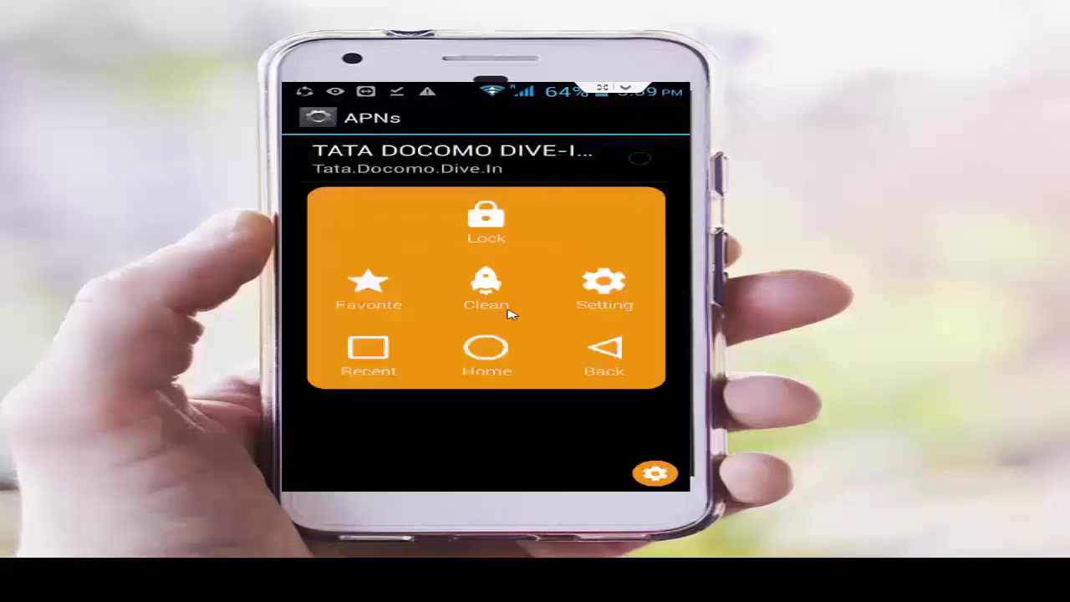
- Leave the access point list and set the network operator selection to Choose automatically in the mobile network settings
key(Escape)
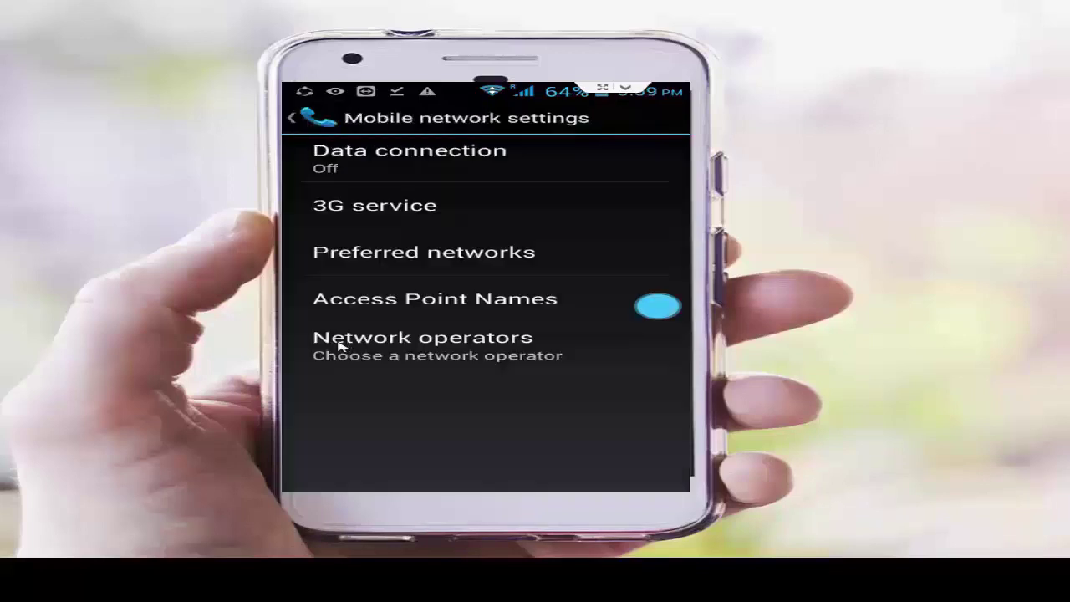
click(449, 347)
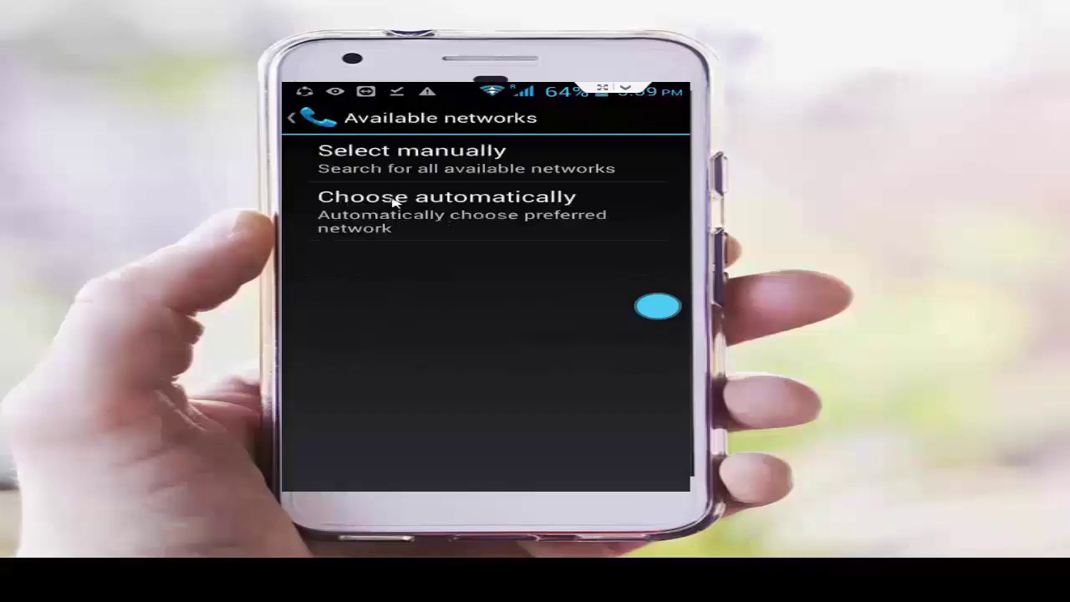
click(493, 204)
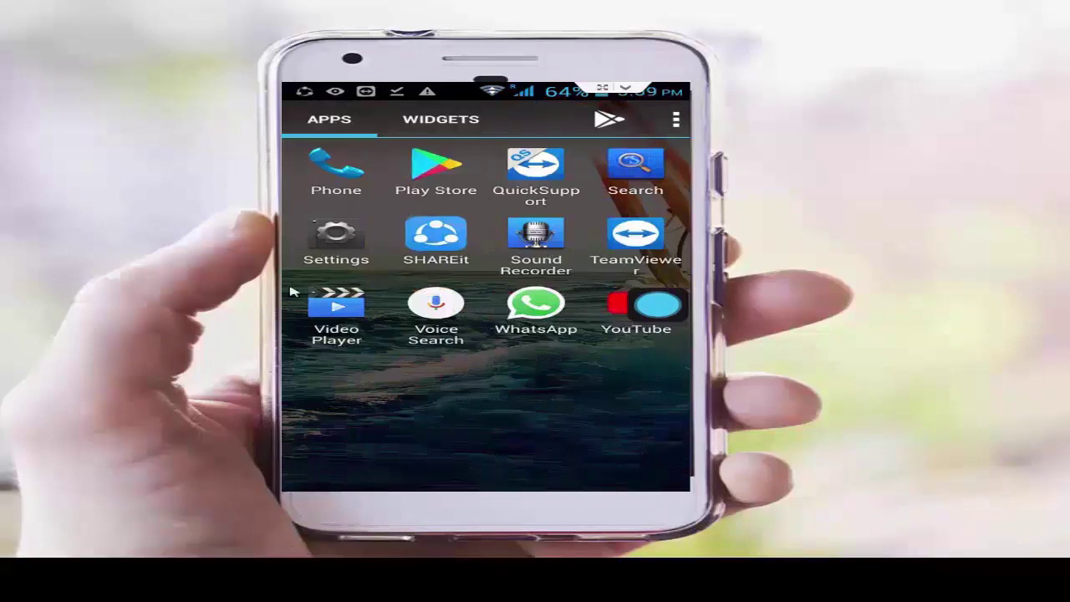
- Remove the Google account from the phone through its sync settings and confirm the removal
click(322, 262)
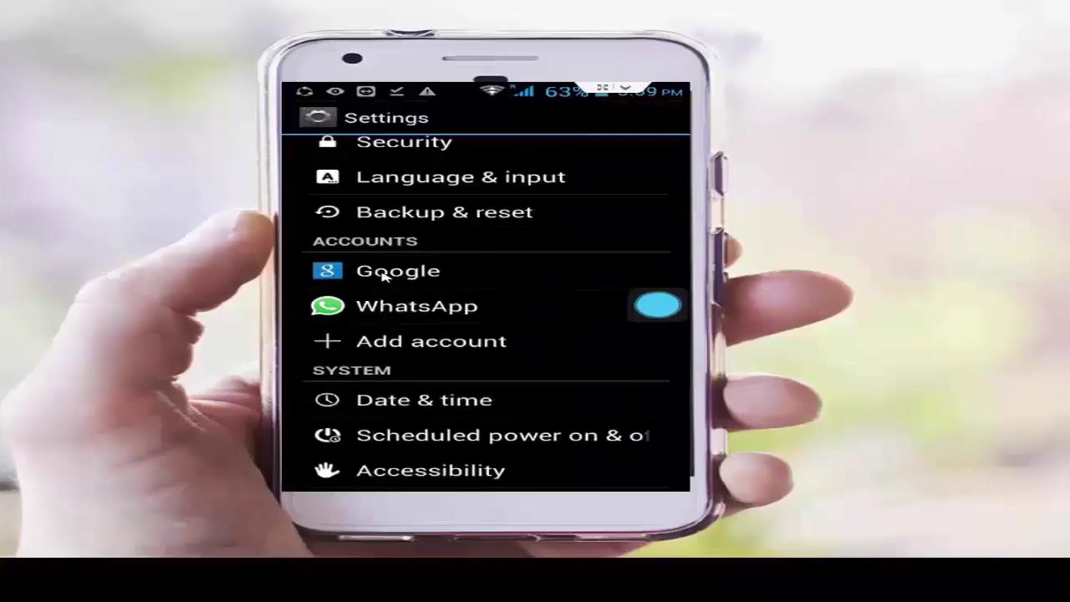
click(393, 293)
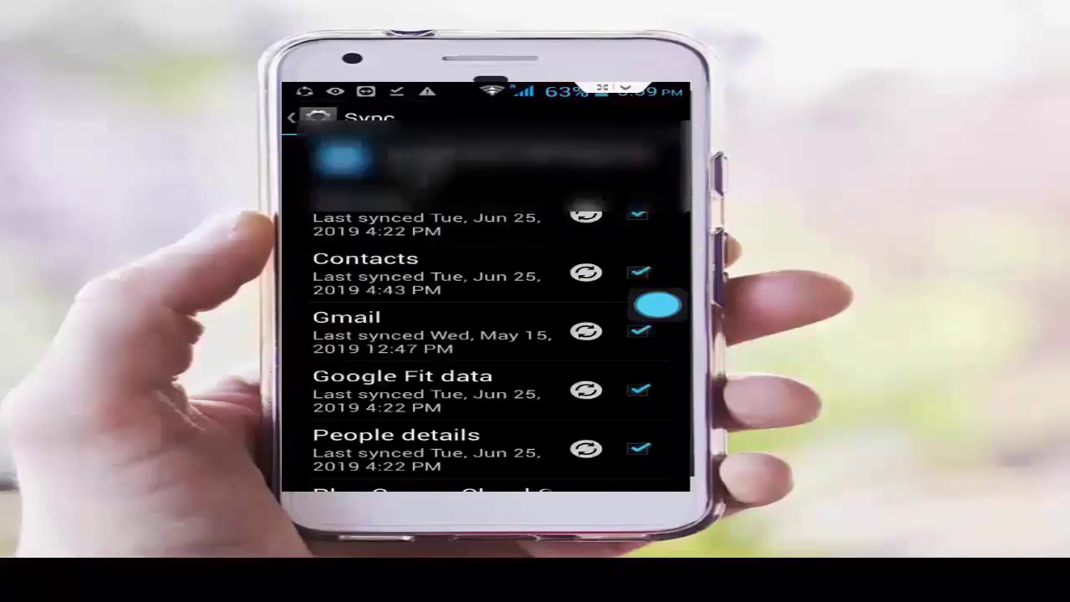
key(Menu)
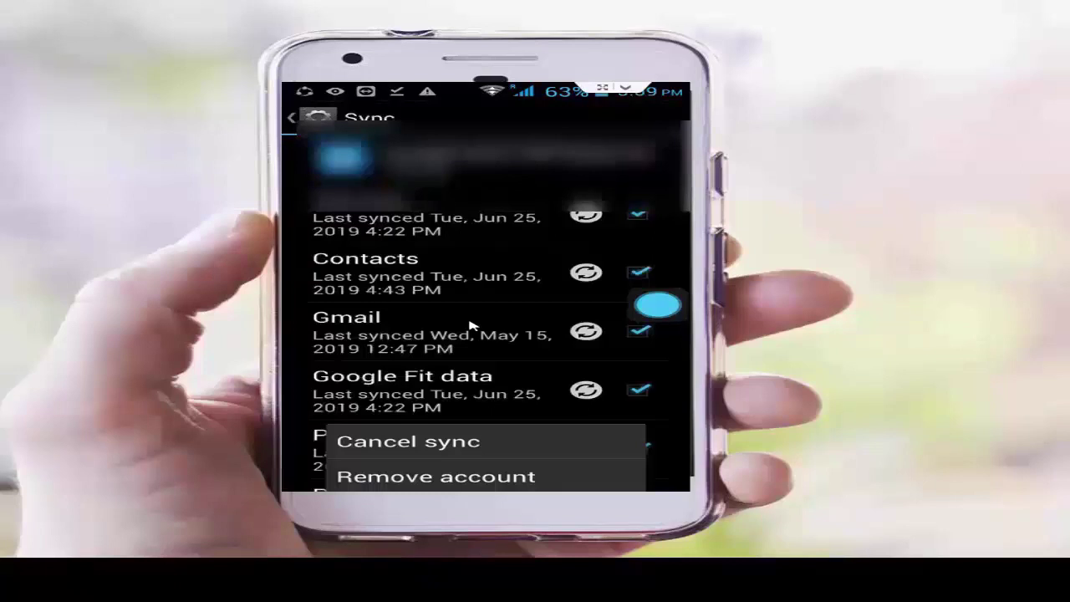
click(490, 482)
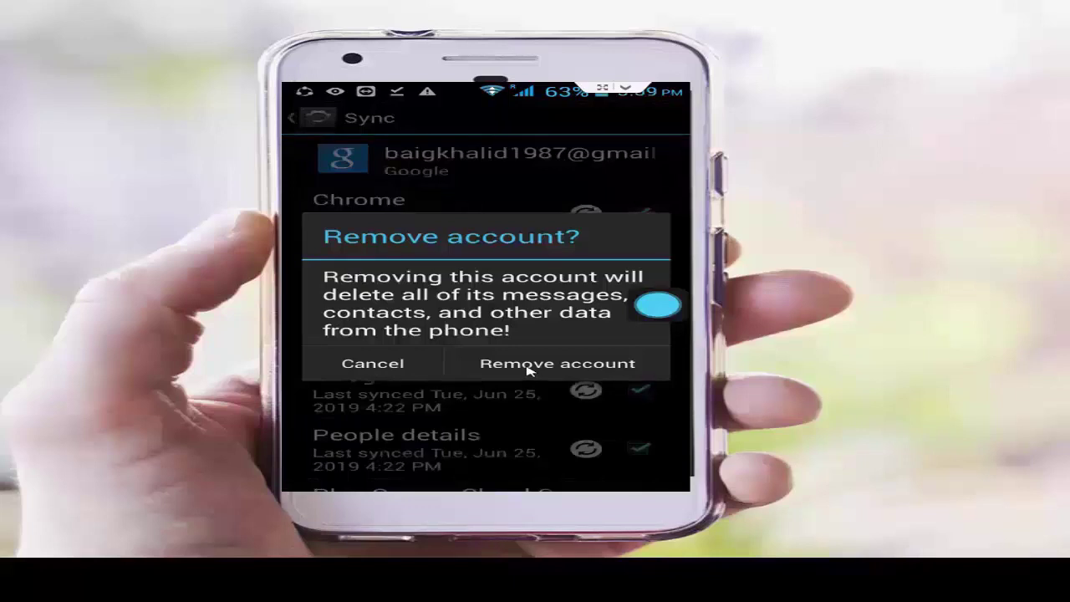
click(530, 371)
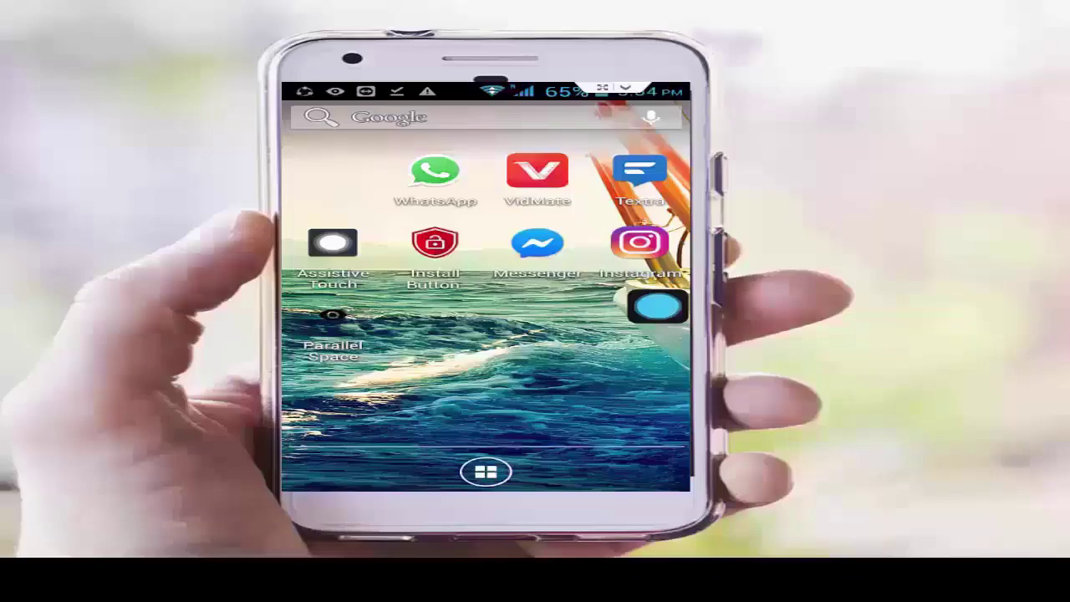
- Start adding a new account of type Google in the phone's account settings
click(486, 473)
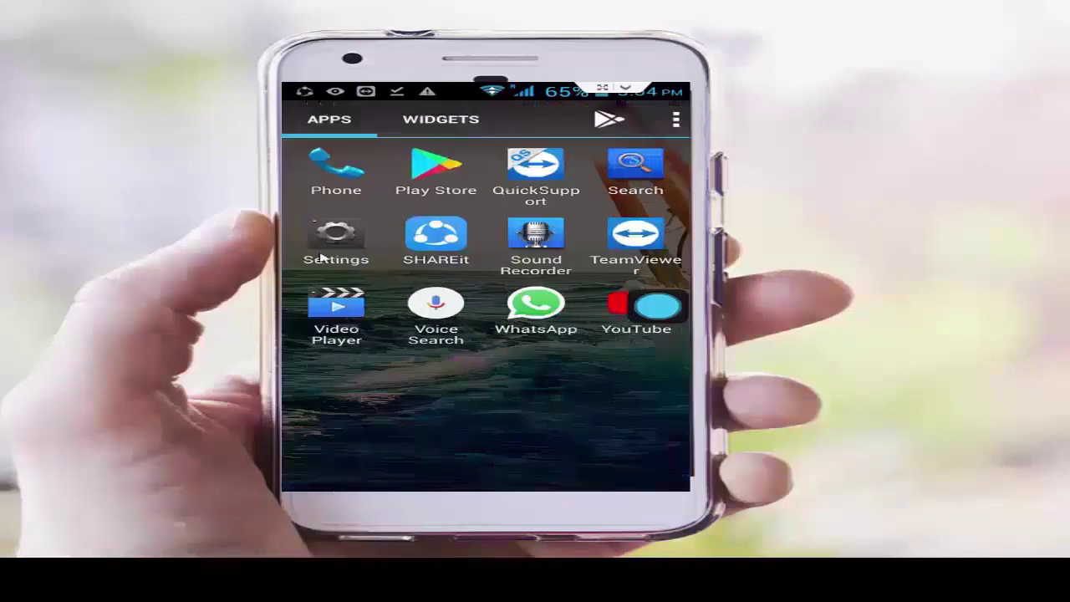
click(337, 242)
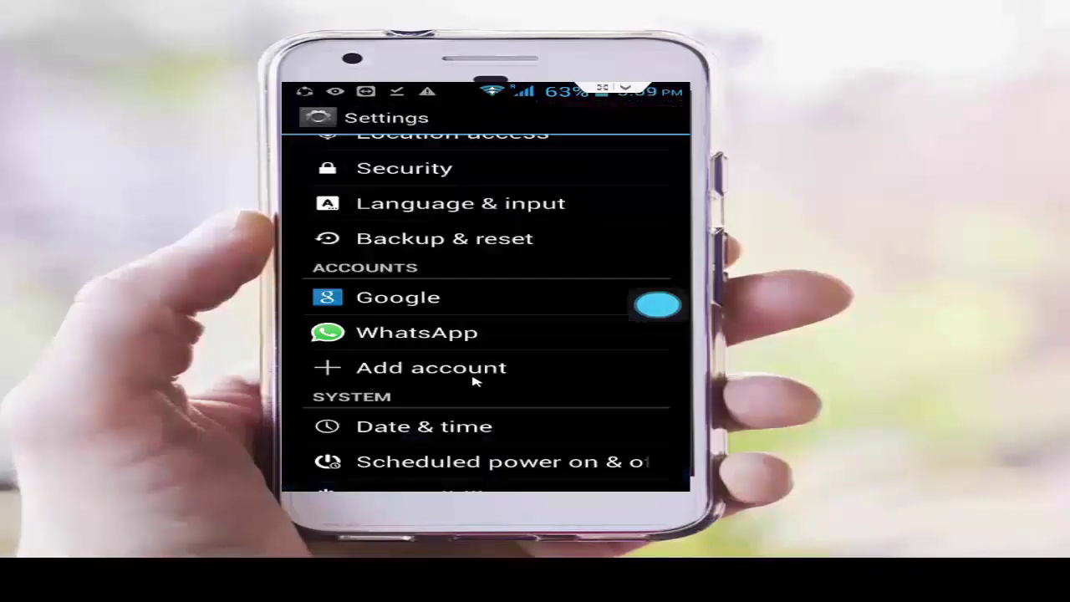
click(423, 375)
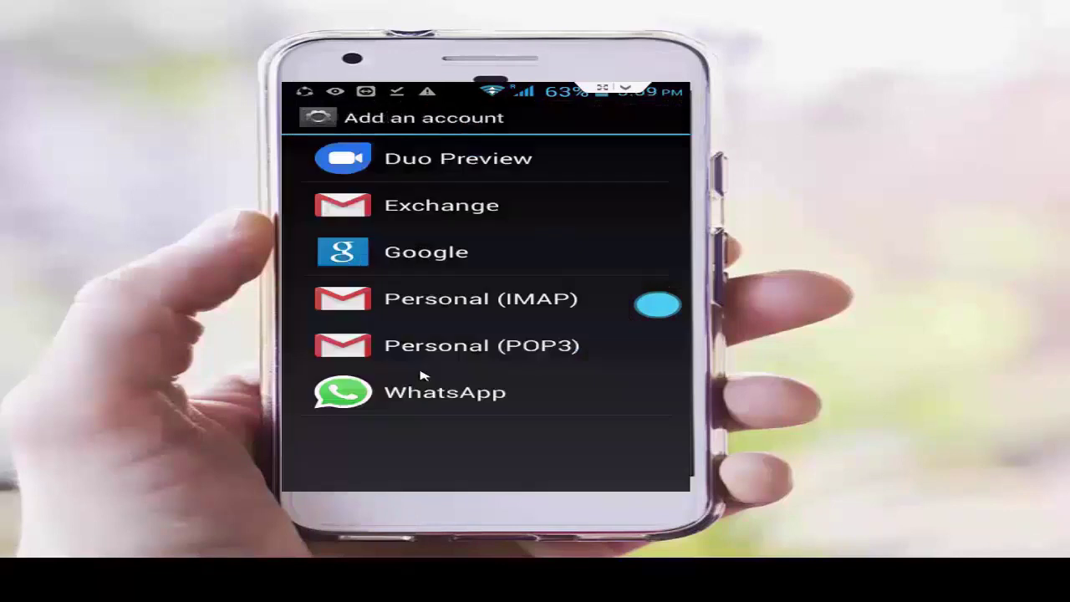
click(395, 249)
click(518, 424)
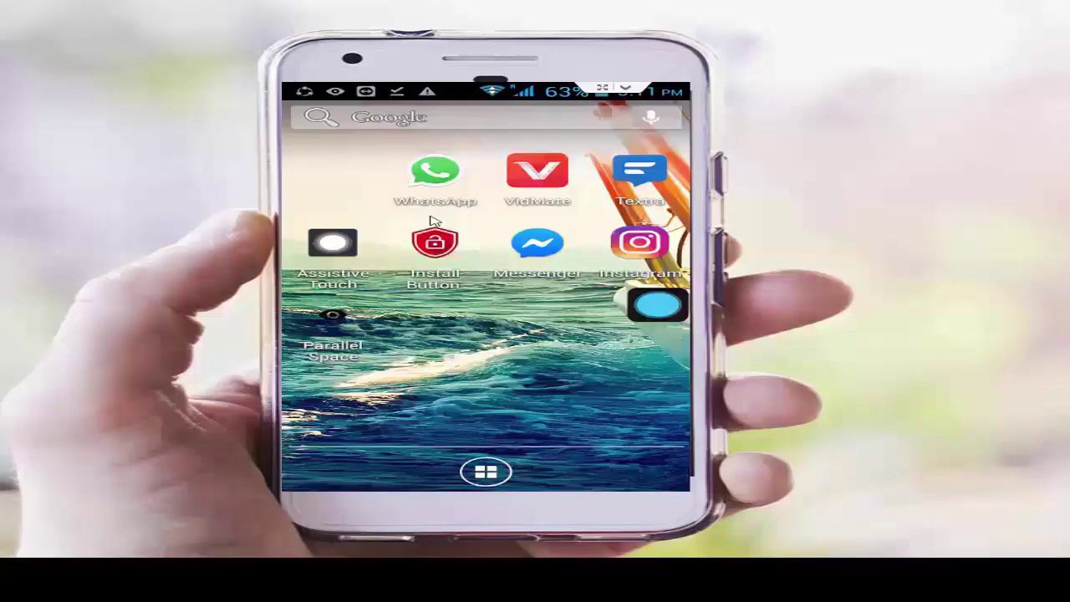
- Reboot the phone from the power options
click(432, 222)
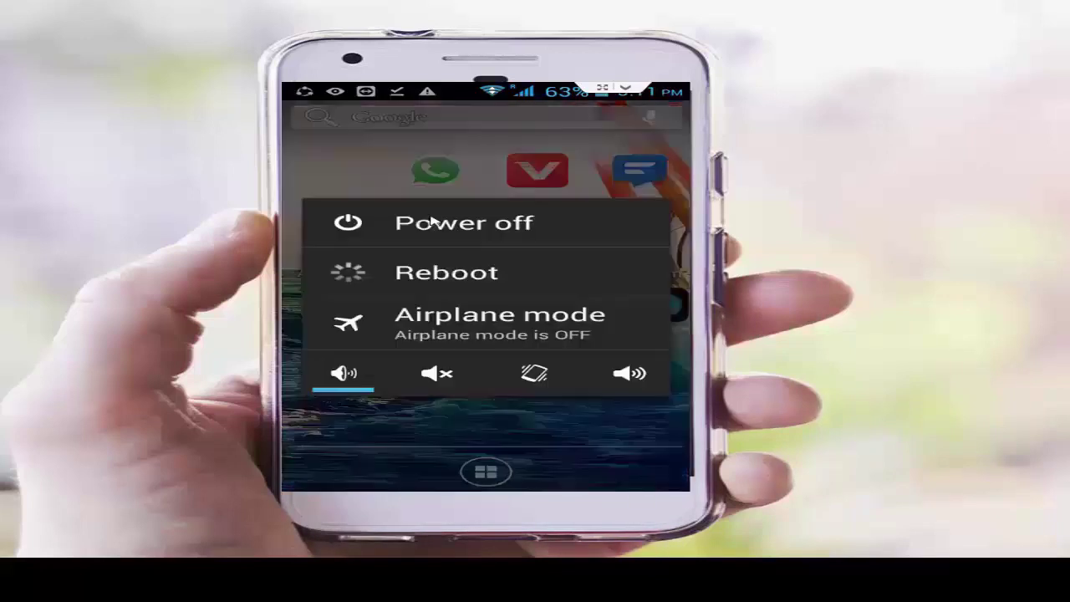
click(426, 282)
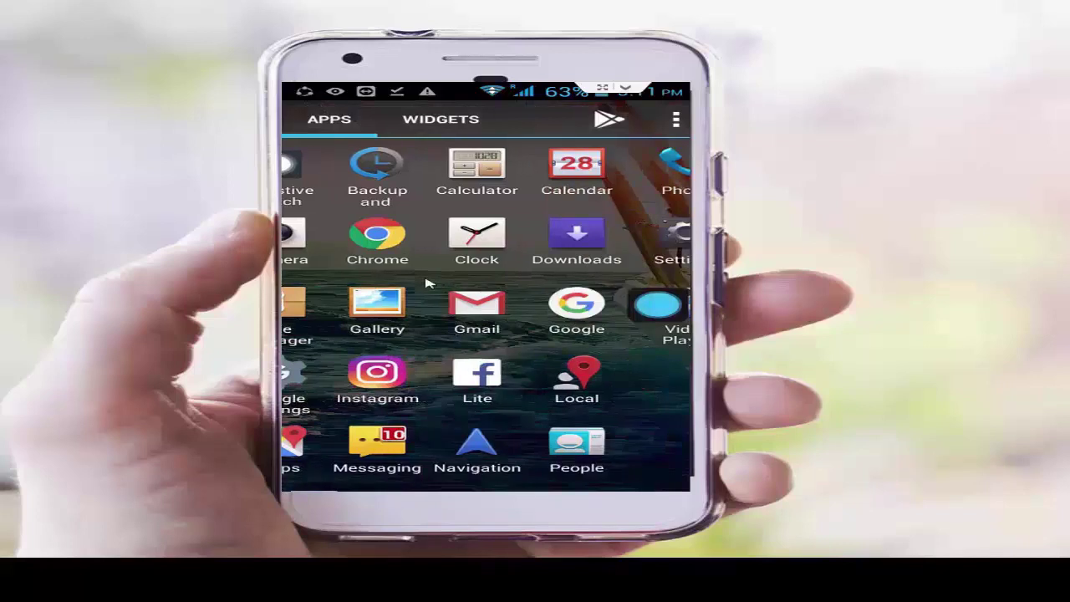
- Open the app info of Google Play Store and of Google Play services from the downloaded apps
click(333, 242)
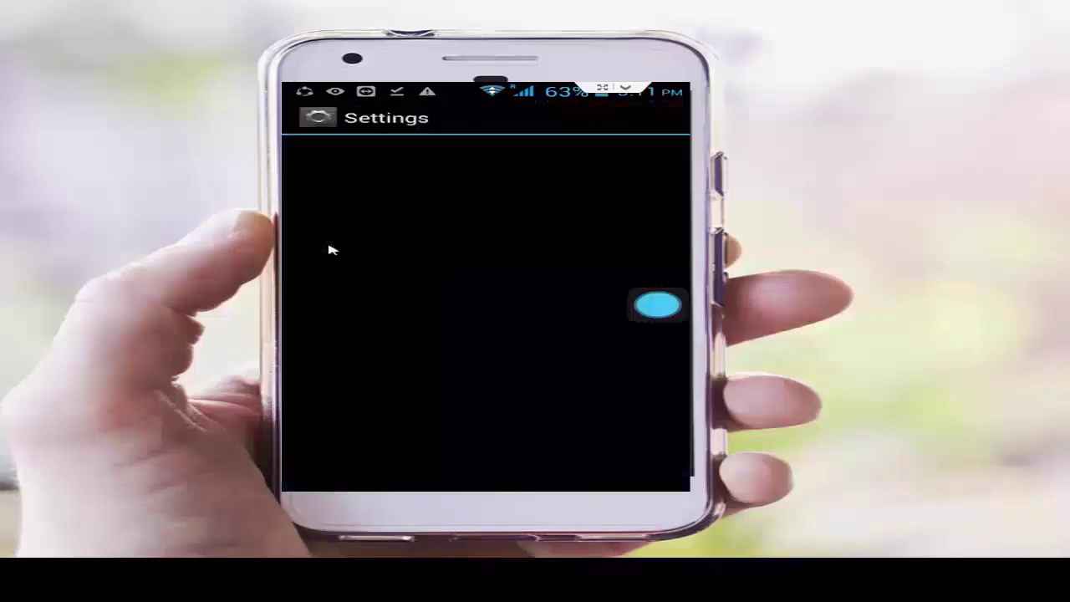
scroll(365, 317, down, 5)
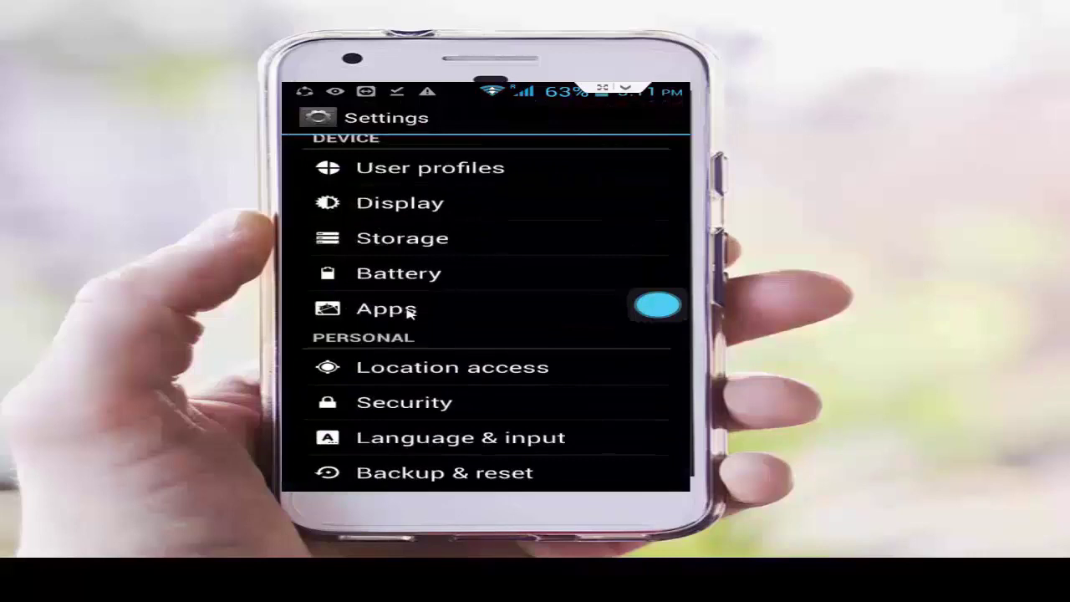
click(366, 311)
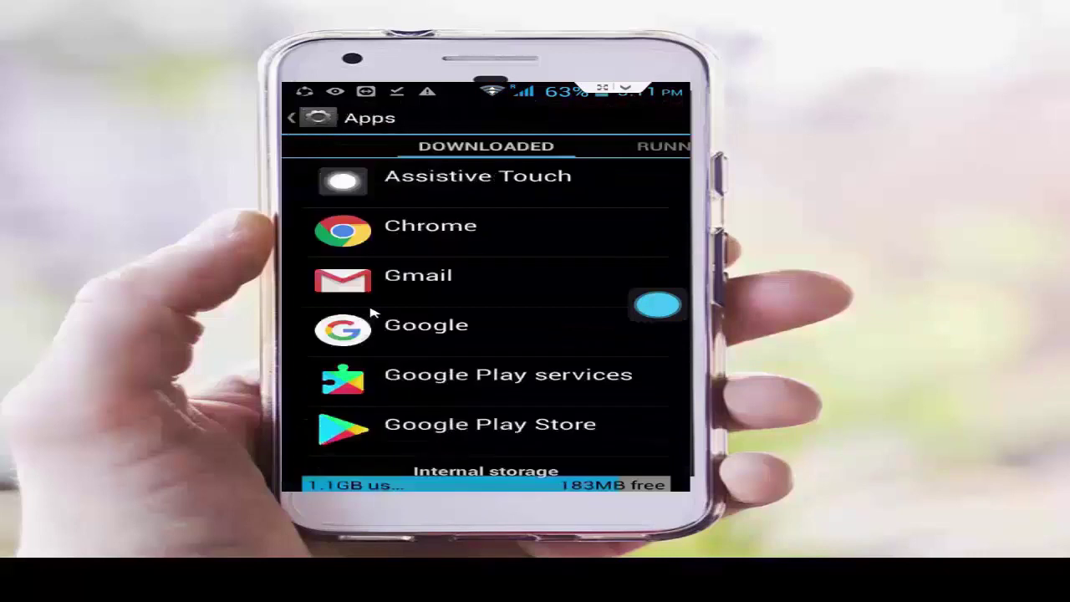
scroll(386, 314, down, 2)
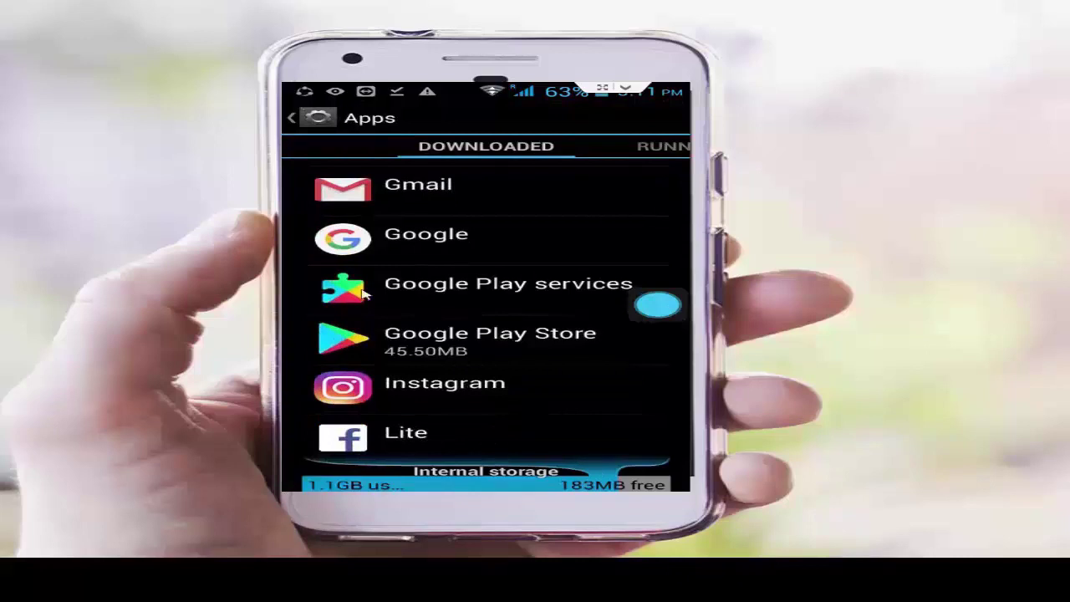
click(391, 344)
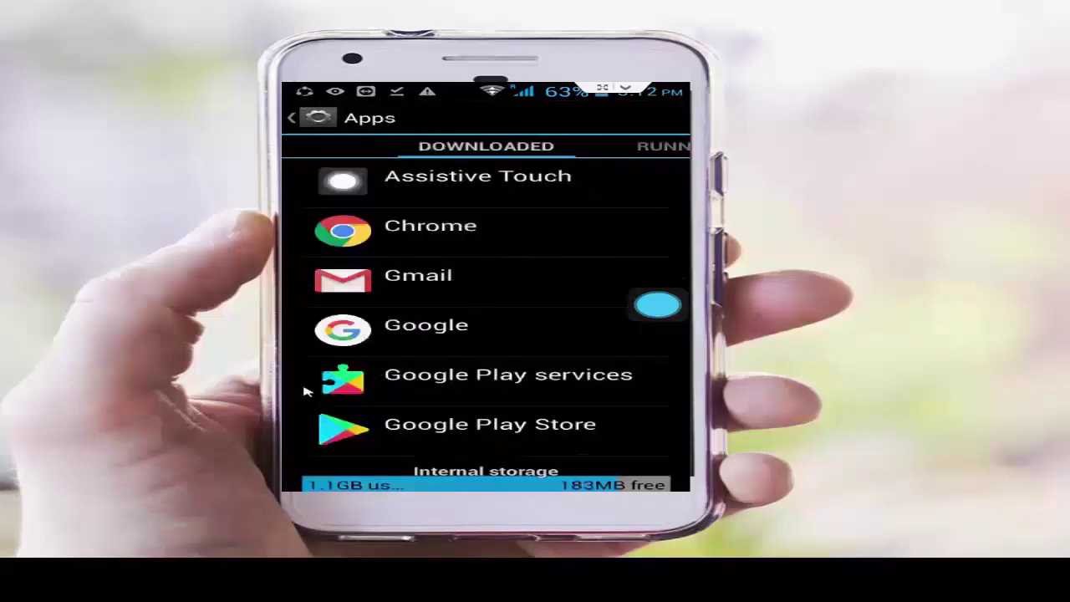
scroll(558, 379, down, 2)
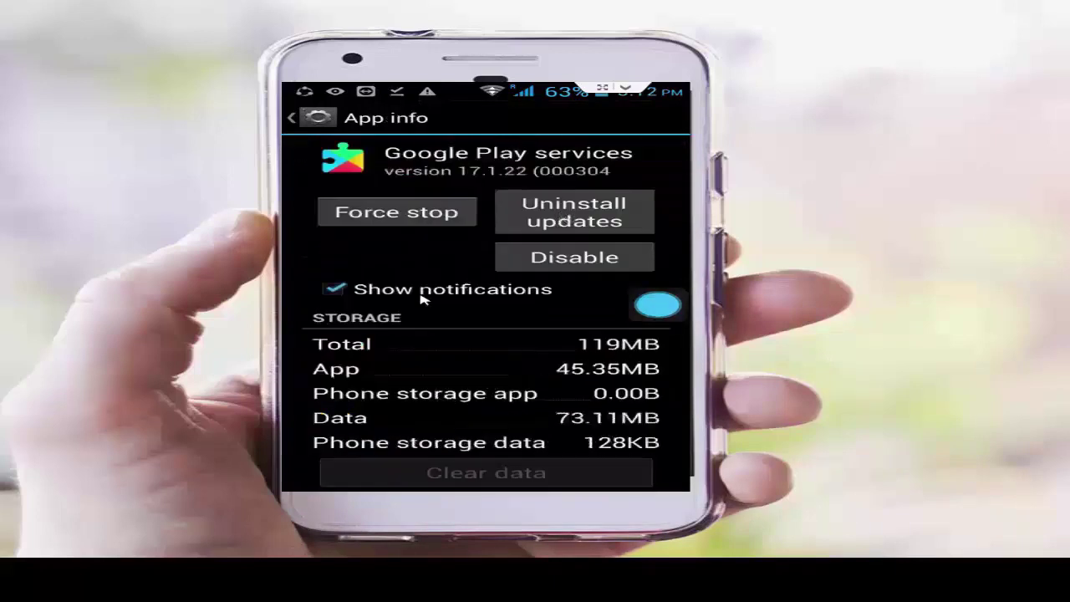
- Return to the home screen and view the phone's power options, including Reboot, without choosing any
key(Home)
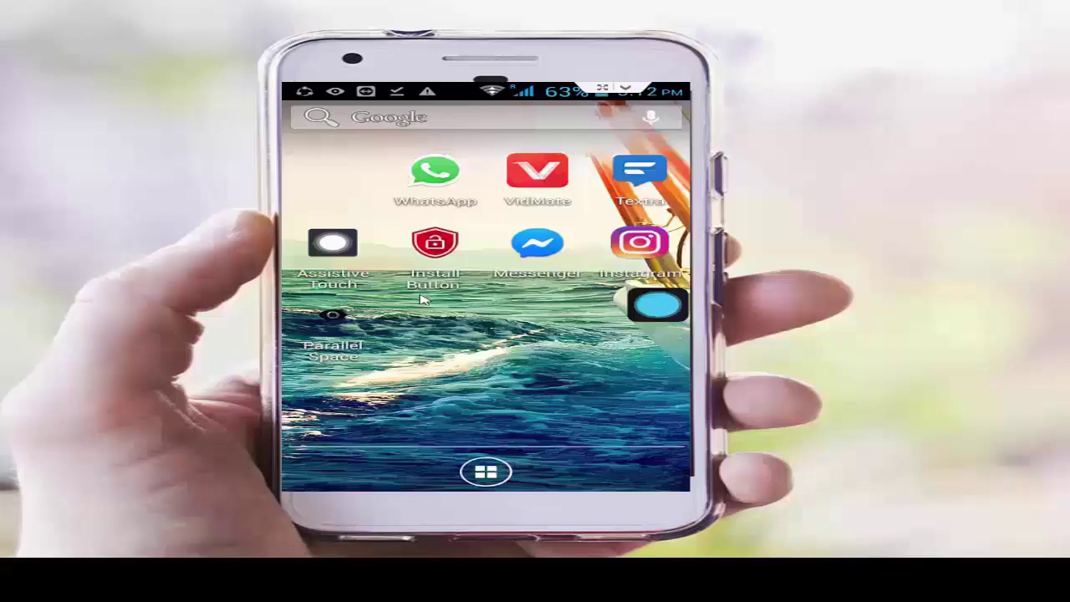
key(XF86PowerOff)
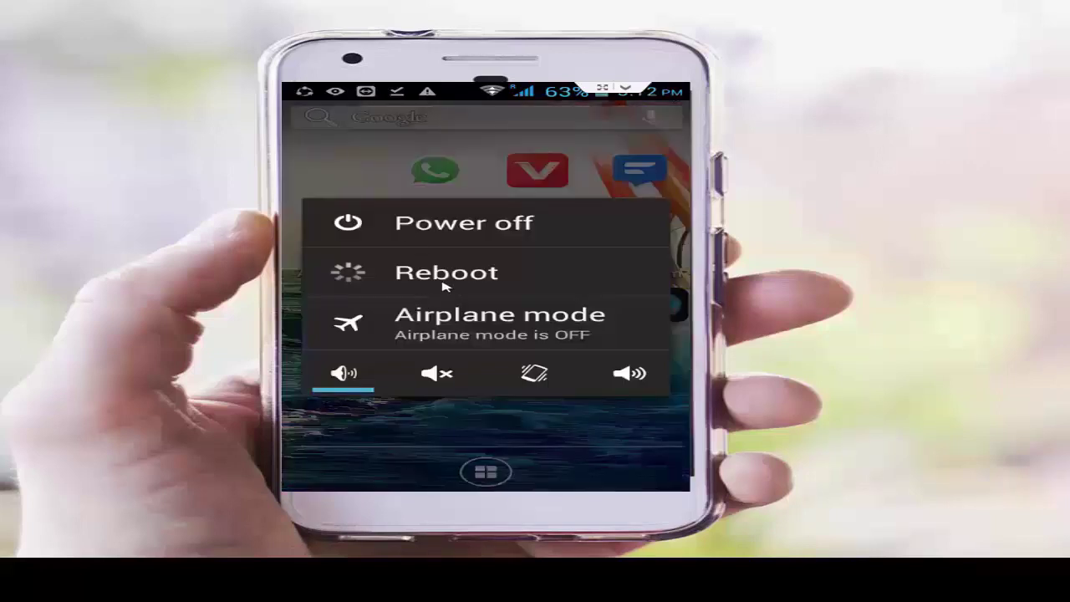
key(Escape)
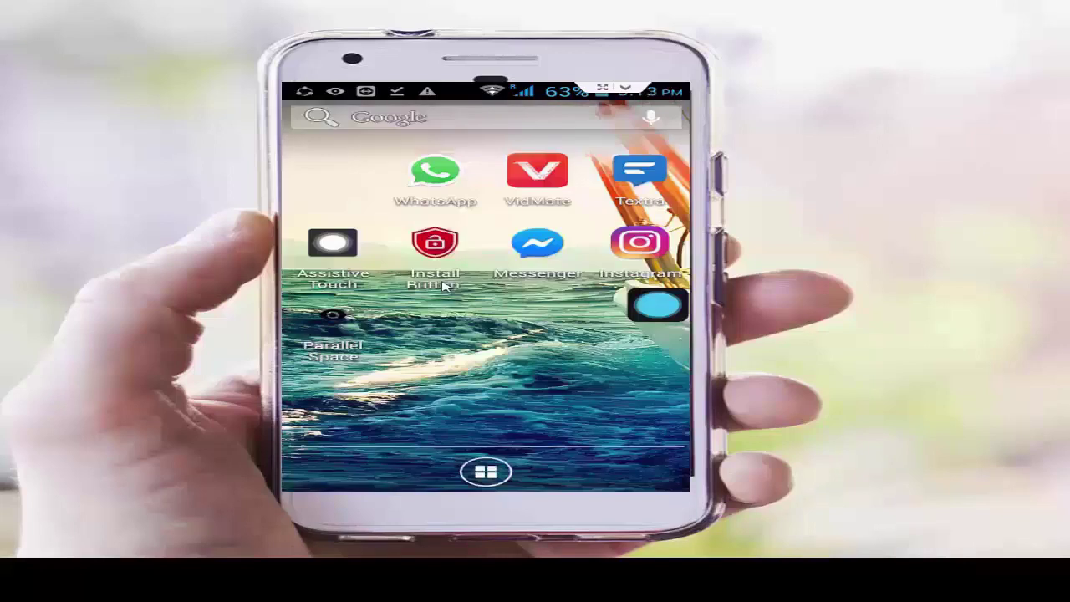